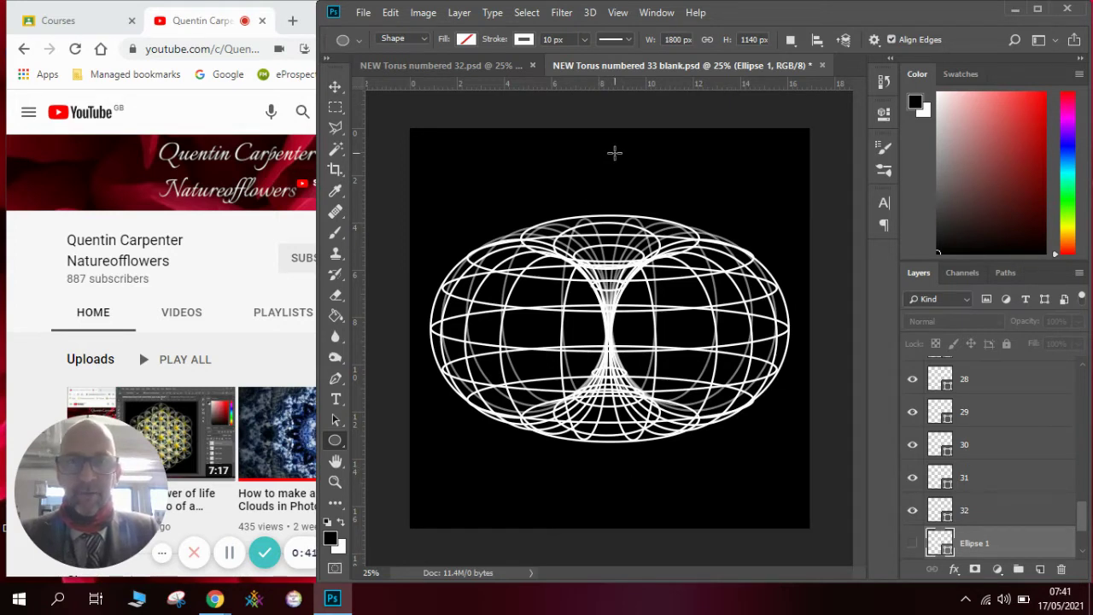
- In Torus numbered 32, show layers 28 circle 1 and 19 circle 2, checking against the finished file
click(465, 63)
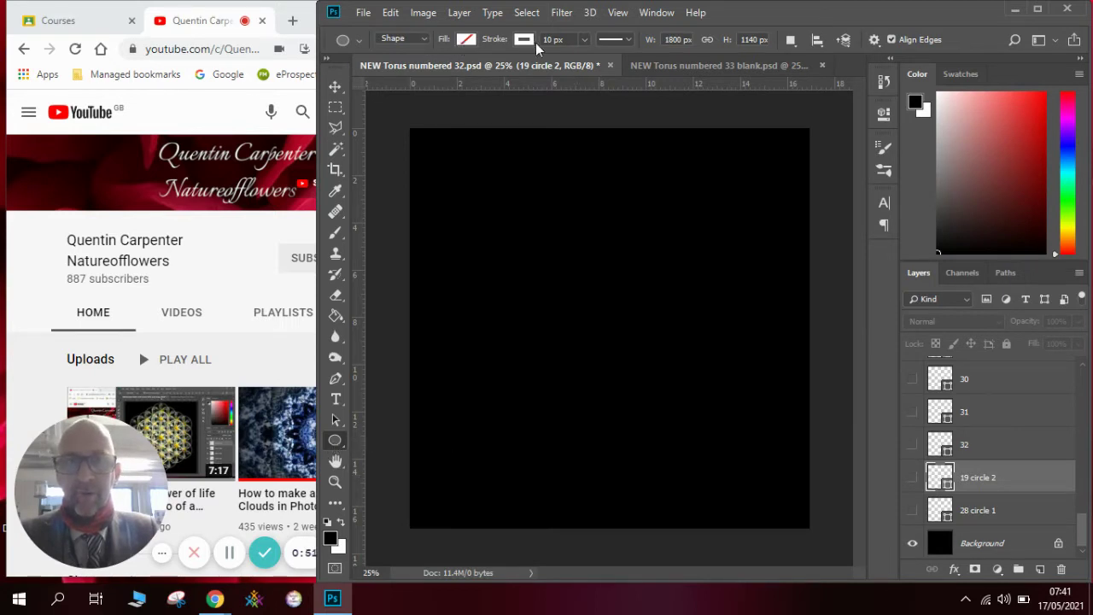
click(911, 512)
click(911, 512)
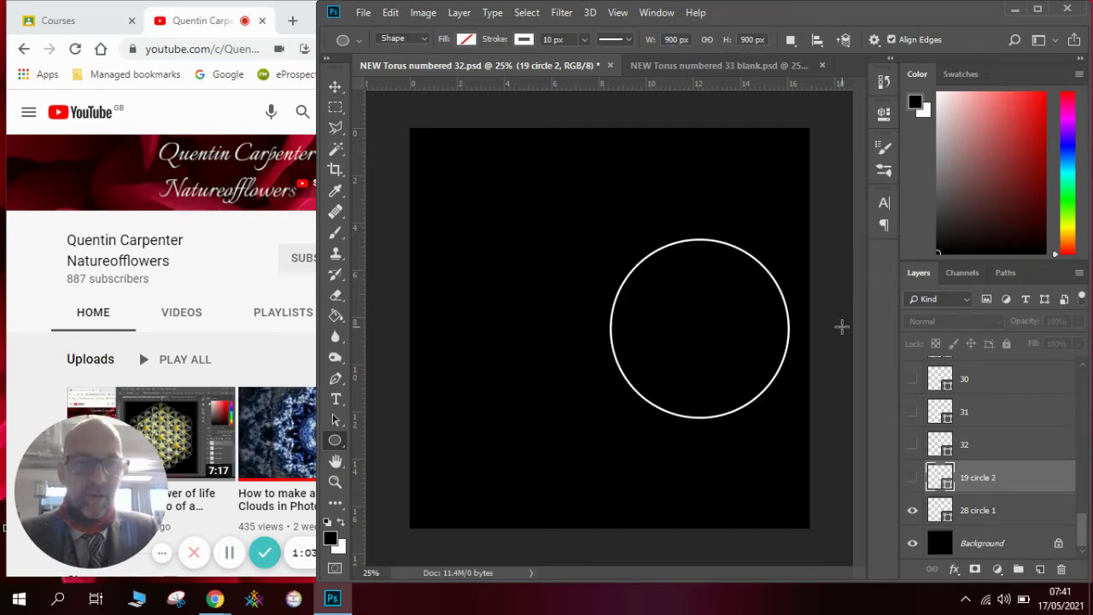
click(912, 478)
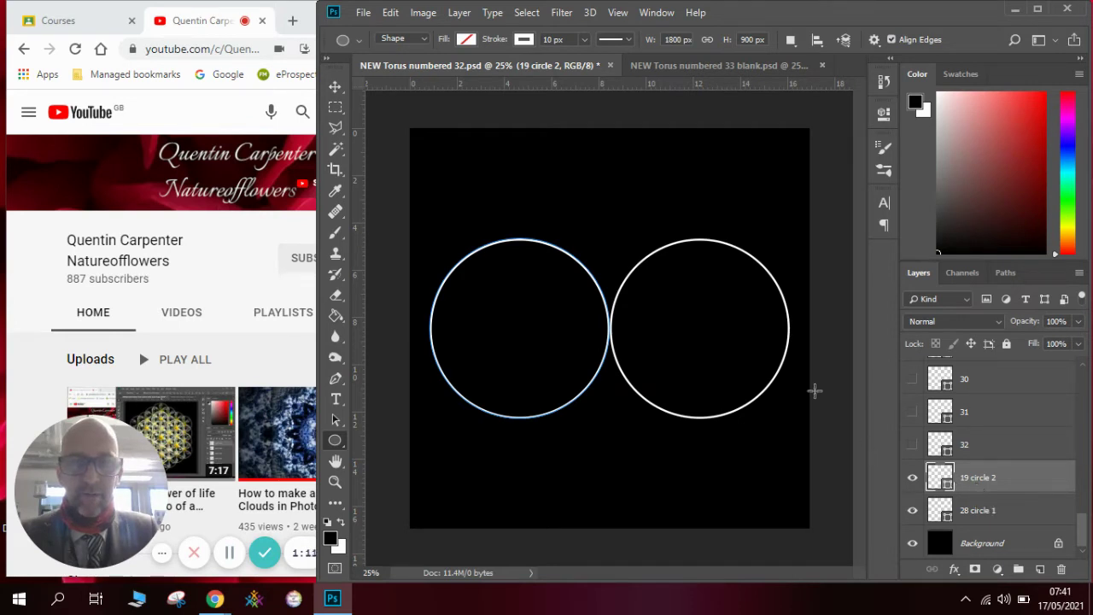
click(694, 68)
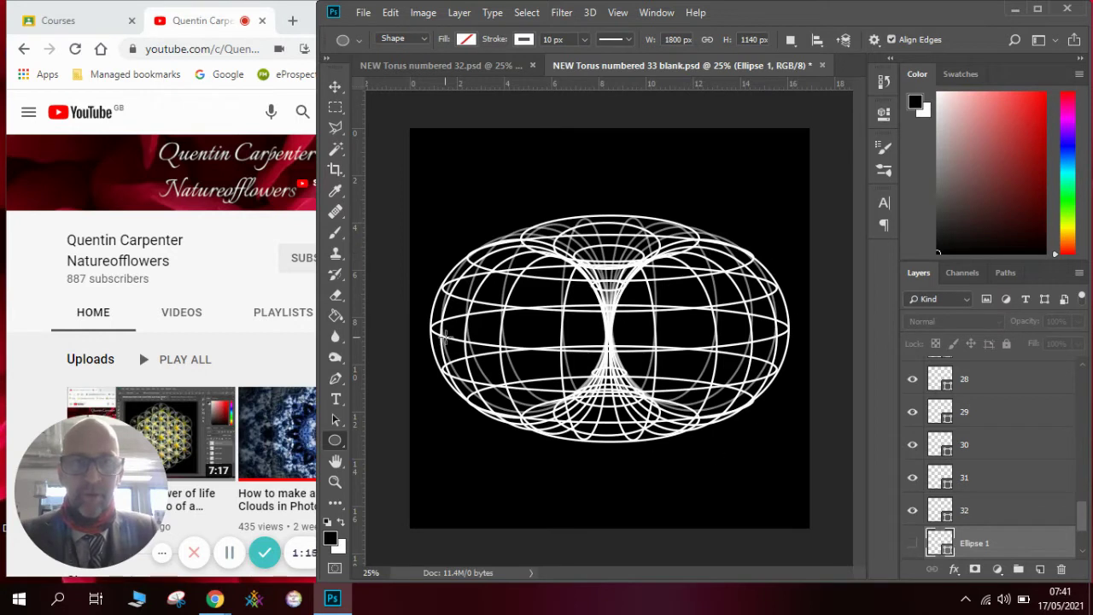
click(456, 68)
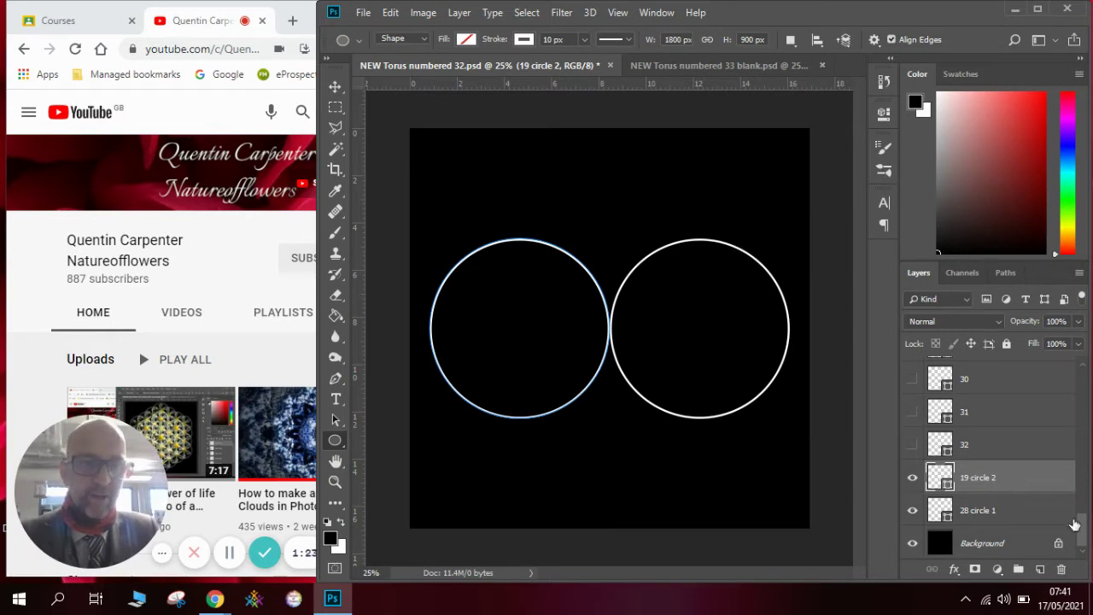
- Show the dot layer and ellipse layers 1 through 4, selecting layers 2, 3 and 4
drag(1081, 538, 1080, 380)
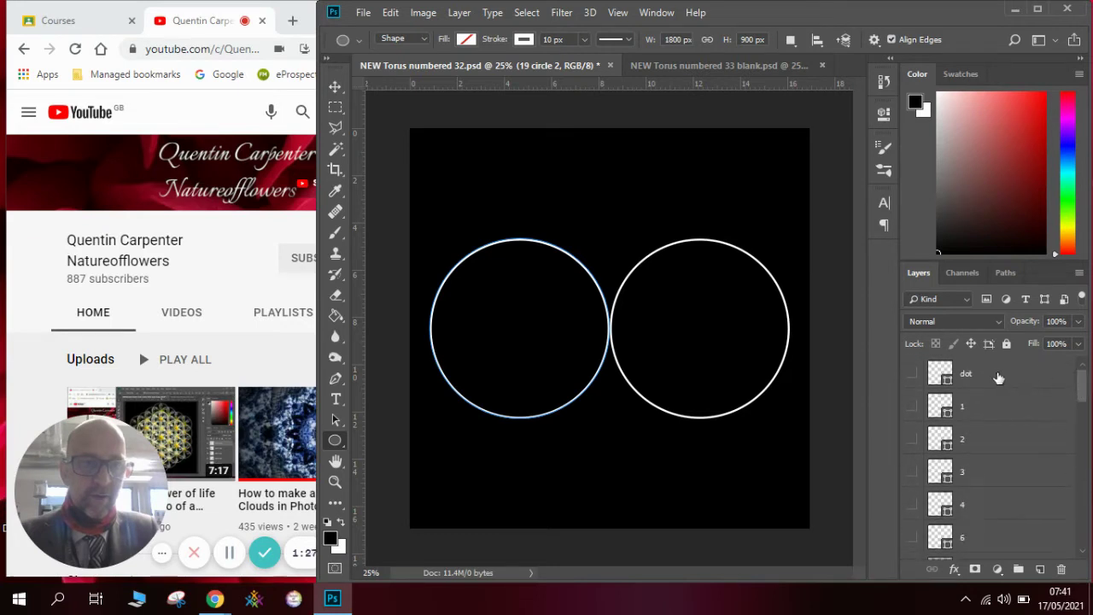
click(913, 378)
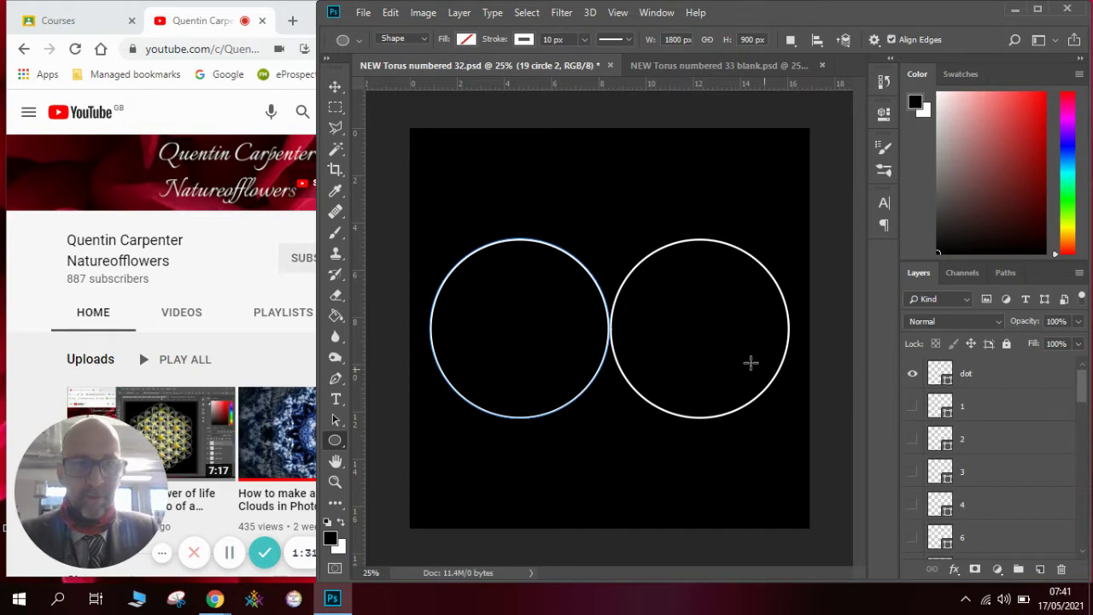
click(912, 410)
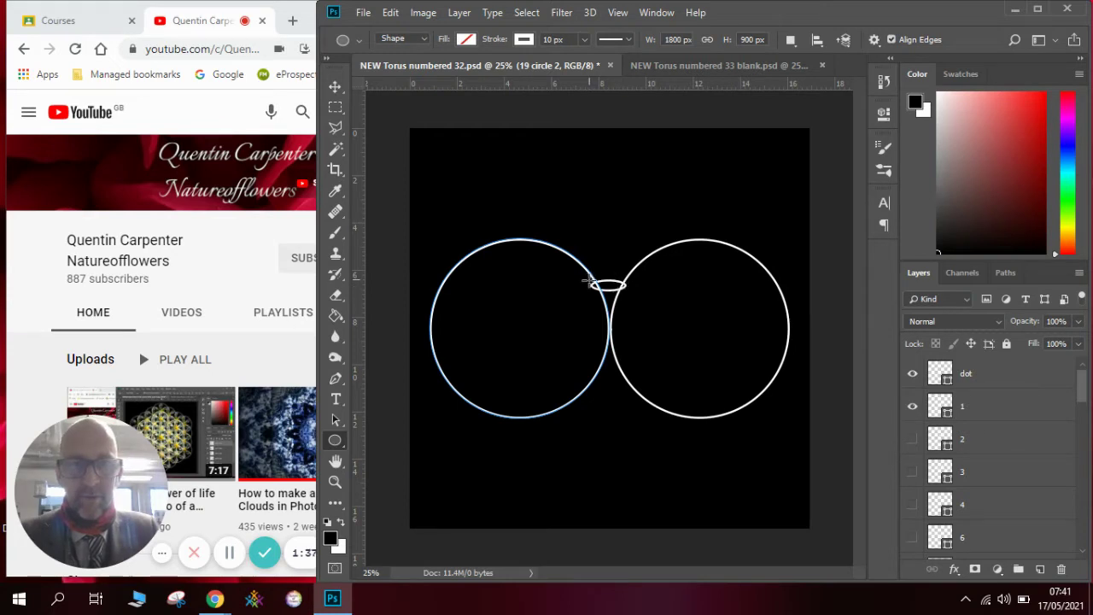
click(912, 438)
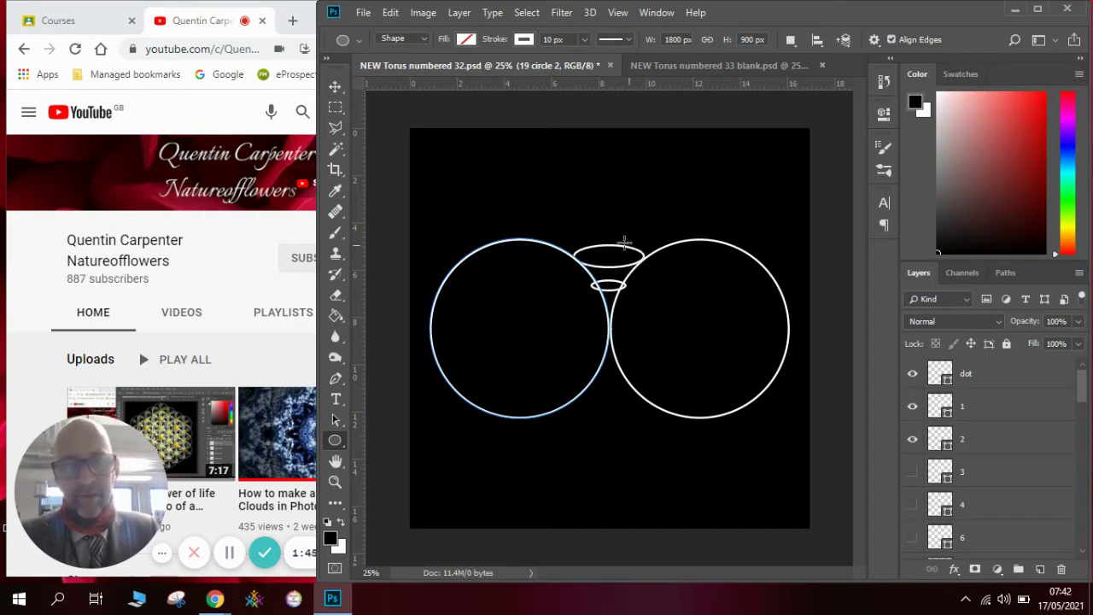
click(989, 447)
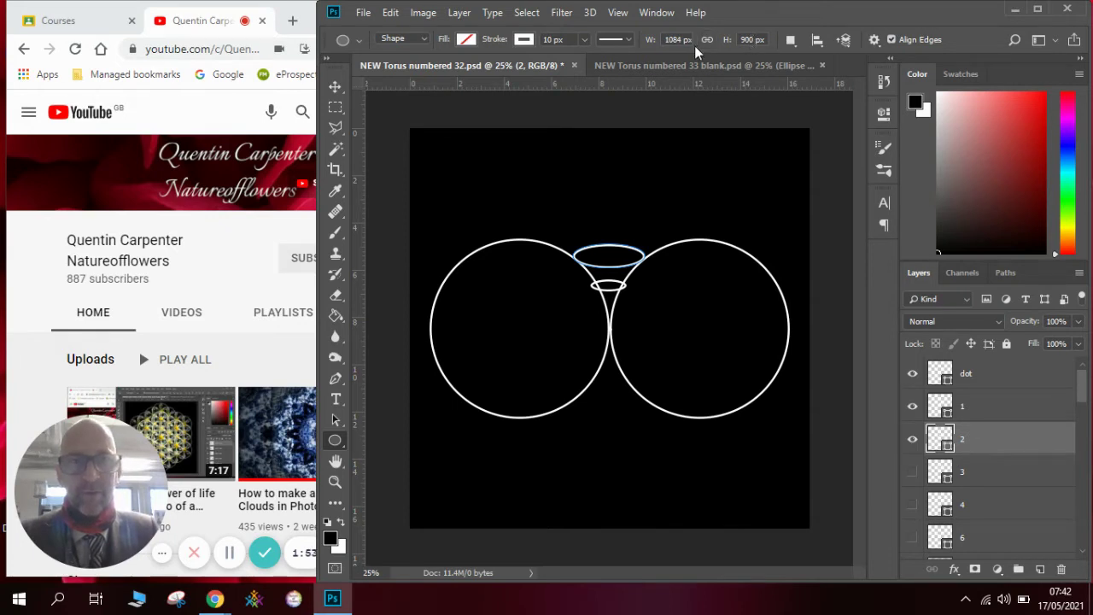
click(912, 472)
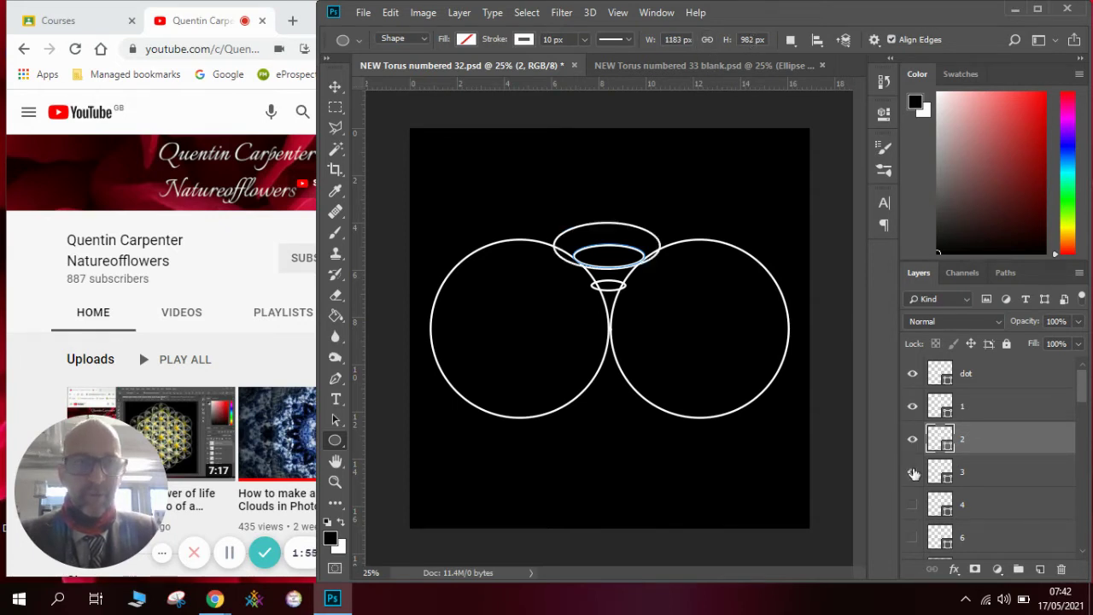
click(979, 475)
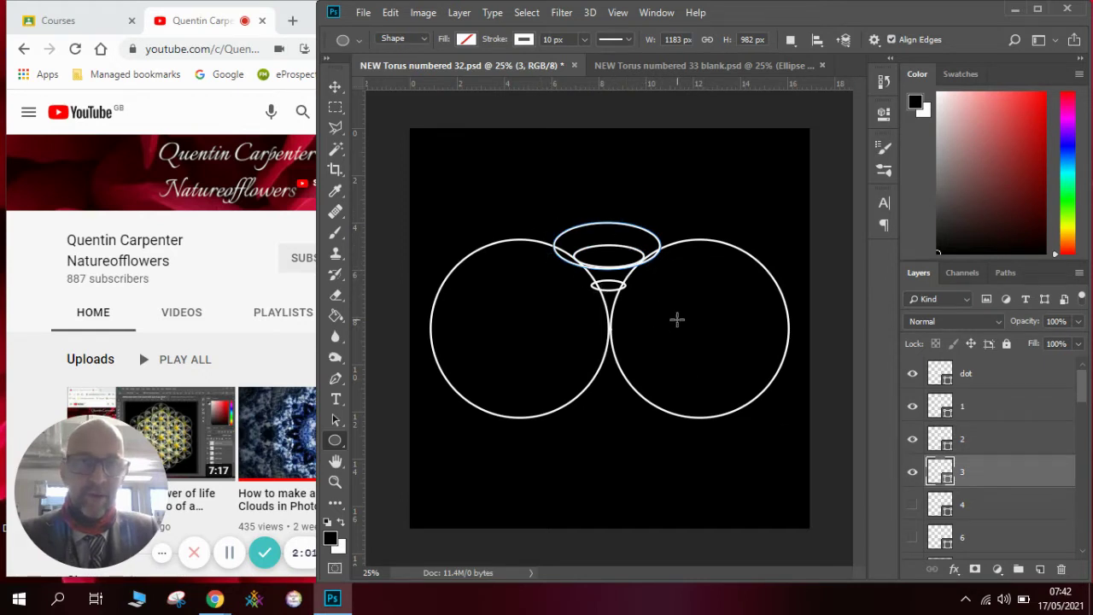
click(913, 505)
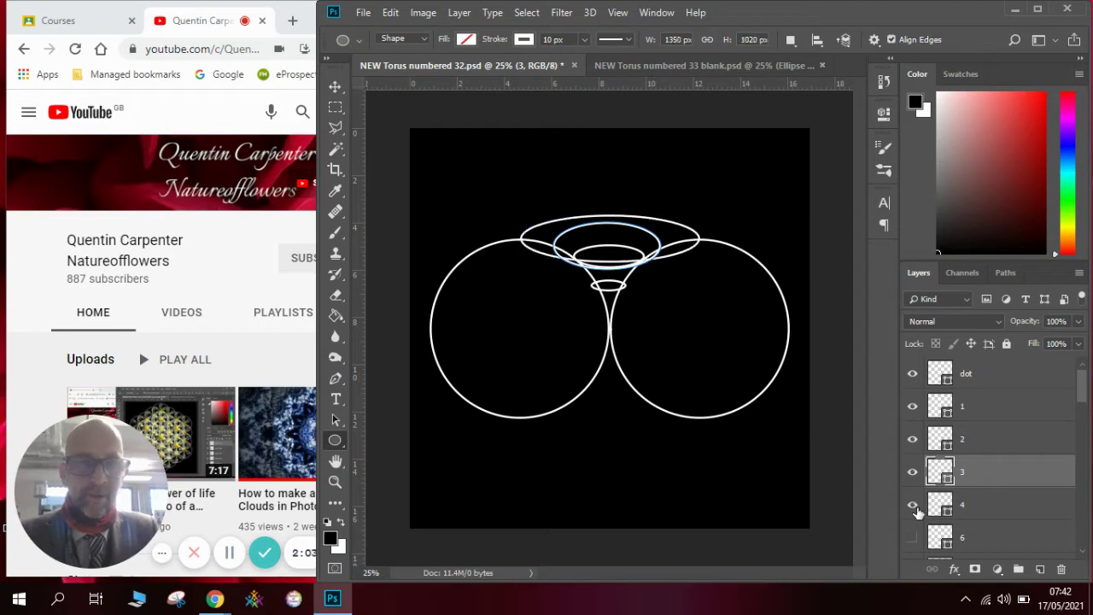
click(974, 510)
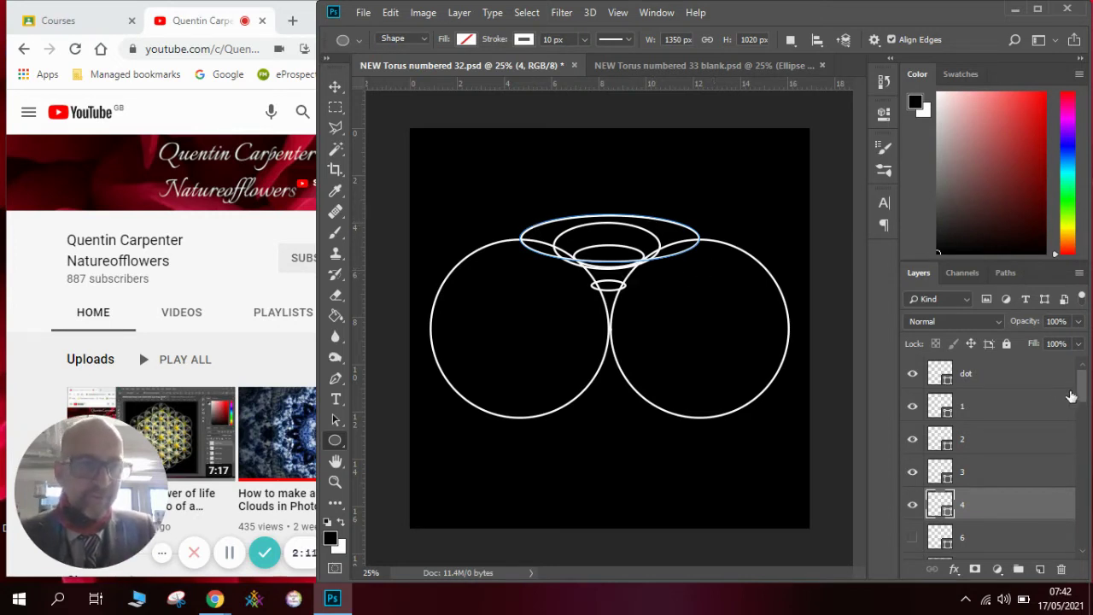
- Show ellipse layers 6, 7 and 8, selecting layers 7 and 8
scroll(1081, 397, down, 3)
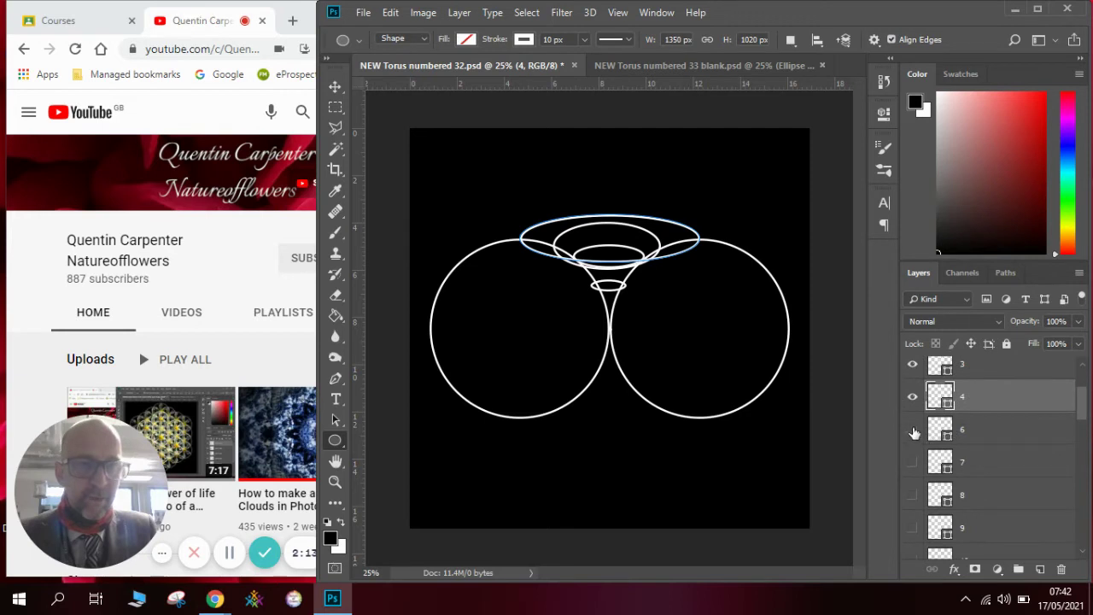
click(913, 430)
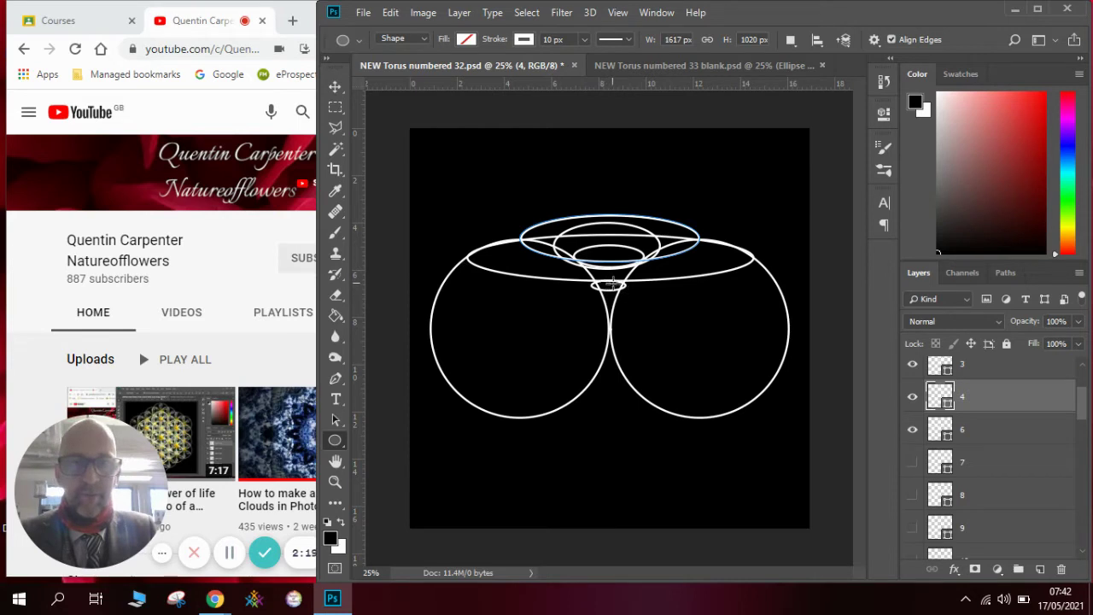
click(912, 462)
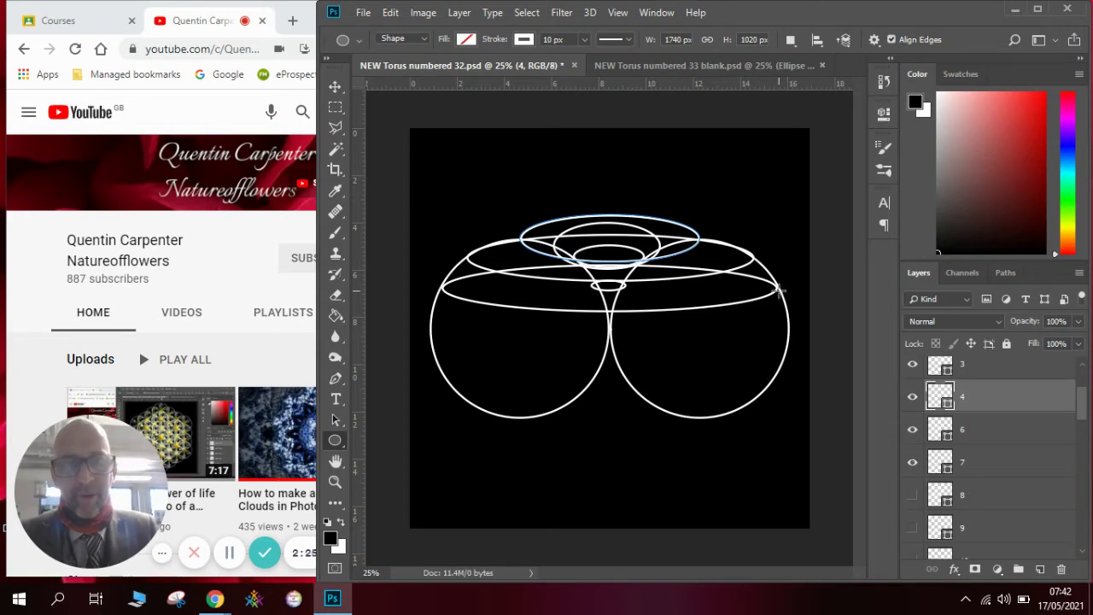
click(1000, 461)
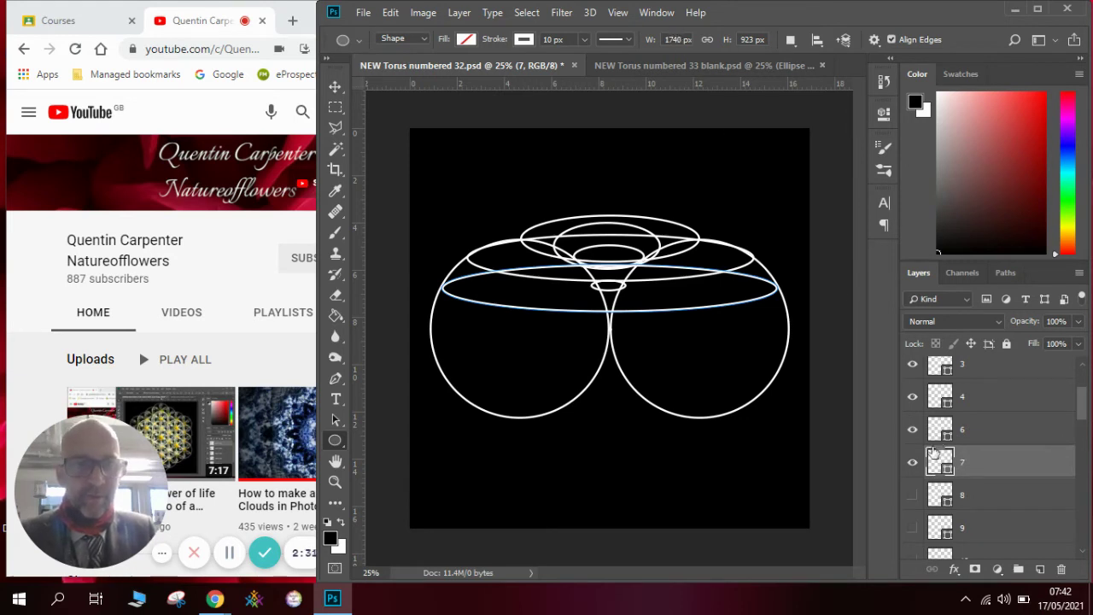
click(912, 495)
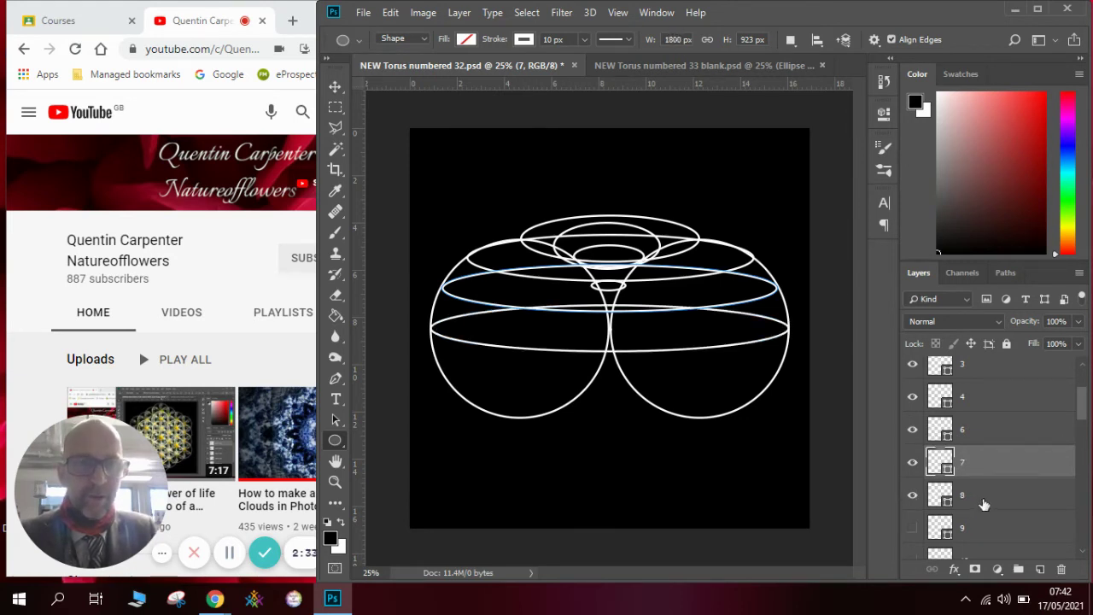
click(992, 497)
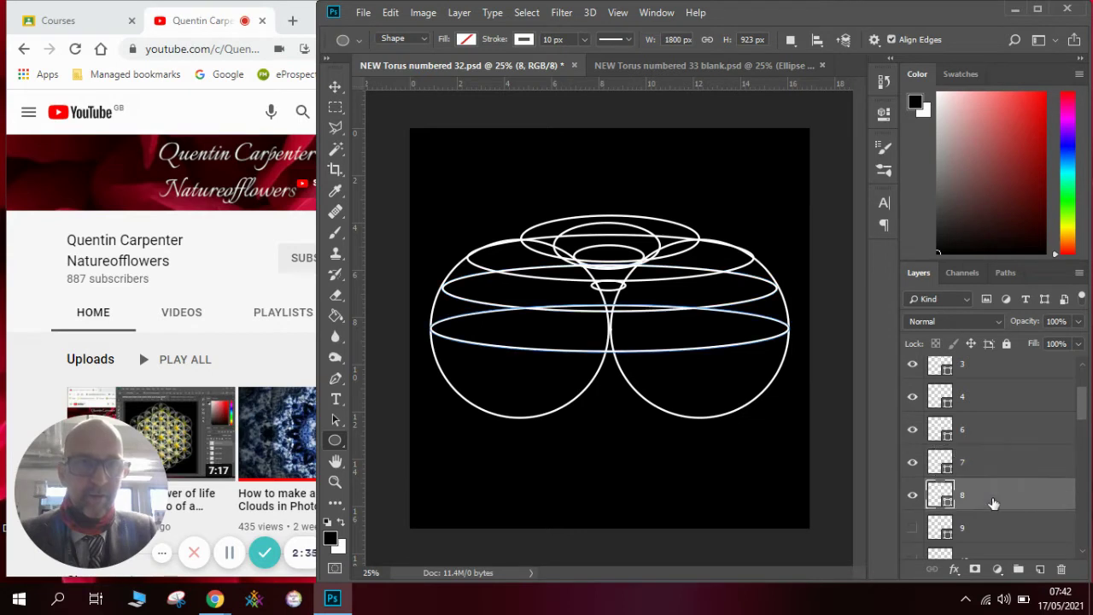
- Show ellipse layers 9, 10 and 11, selecting layers 9 and 11
drag(1084, 401, 1084, 421)
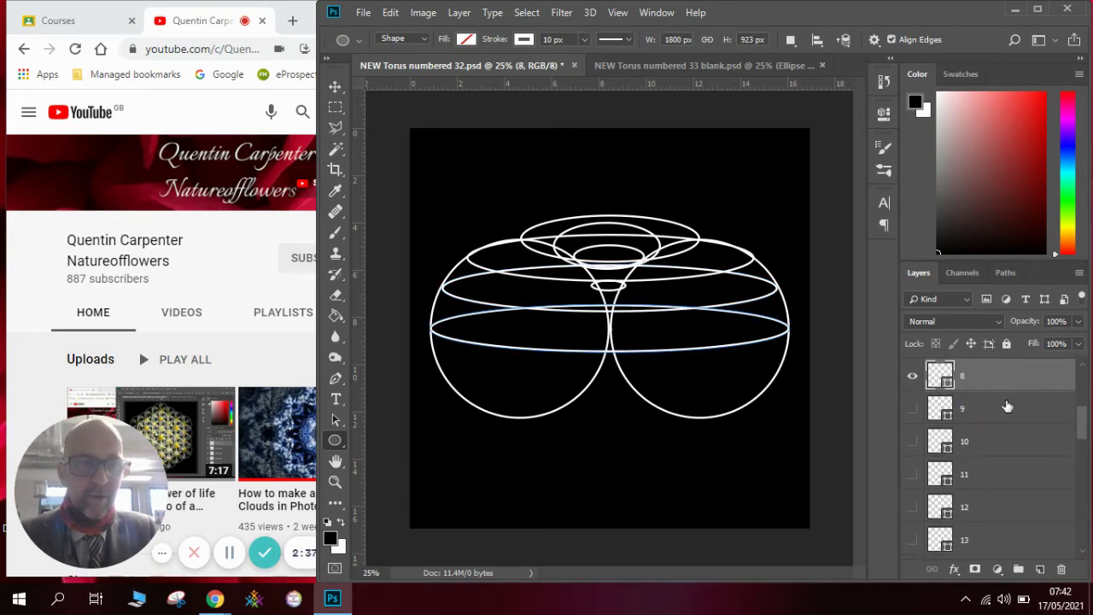
click(914, 409)
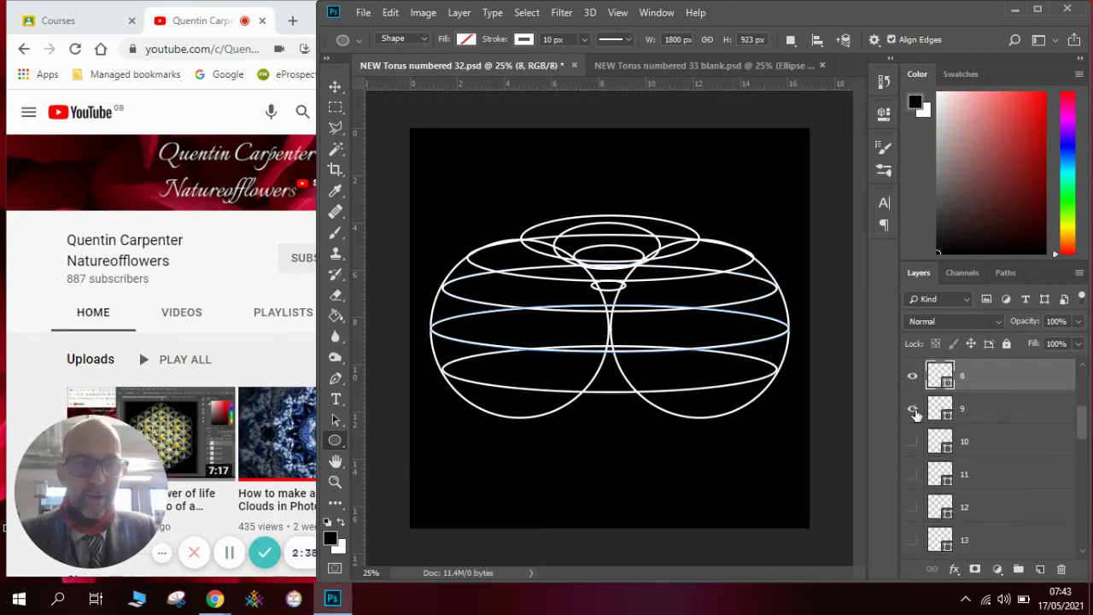
click(990, 413)
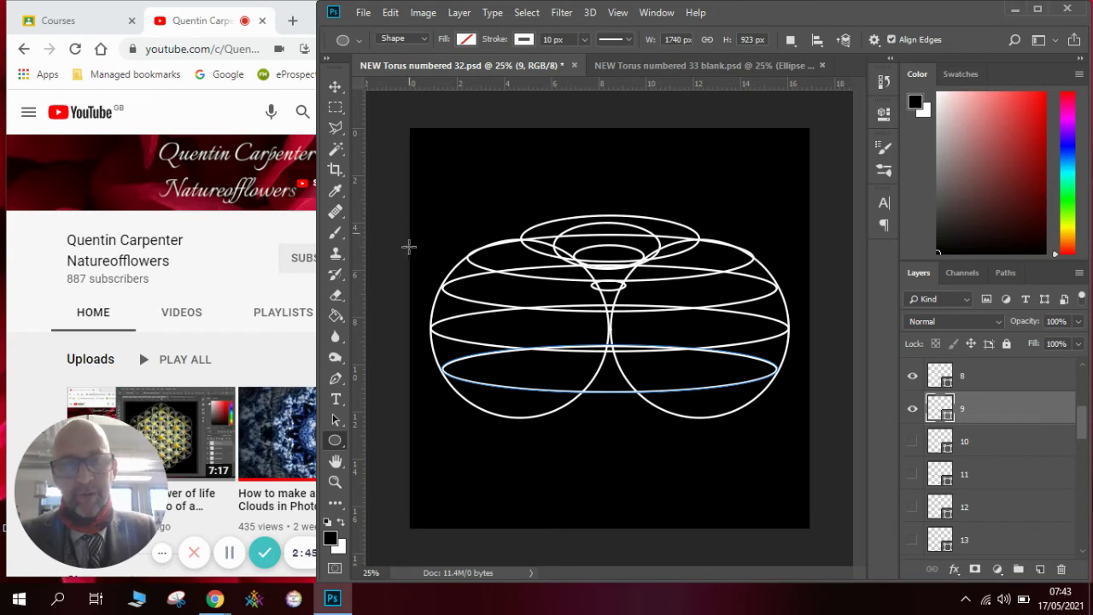
click(912, 440)
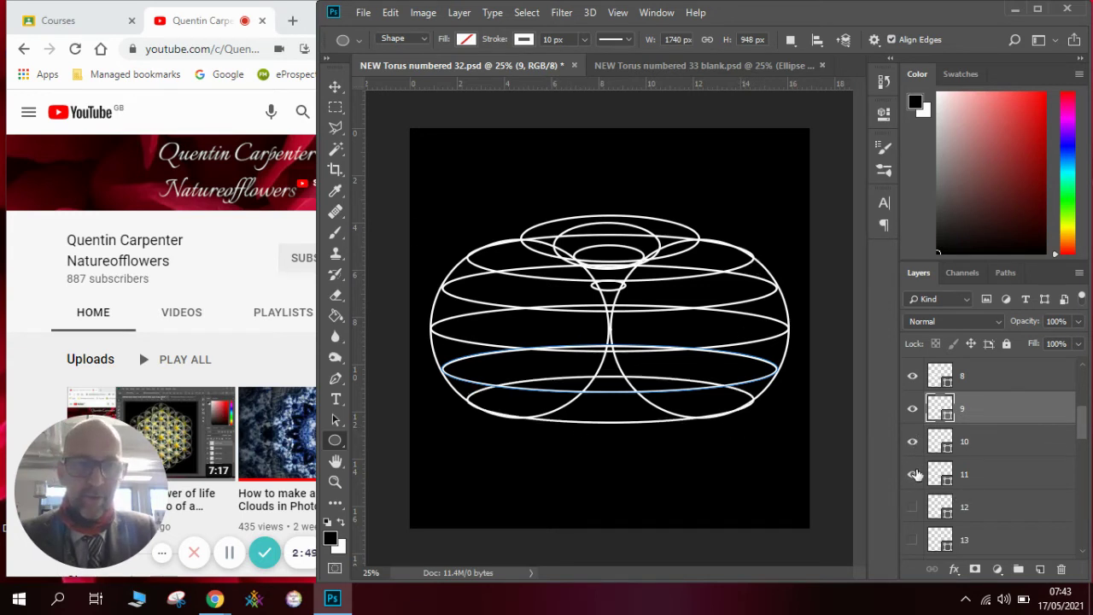
click(912, 474)
click(1001, 474)
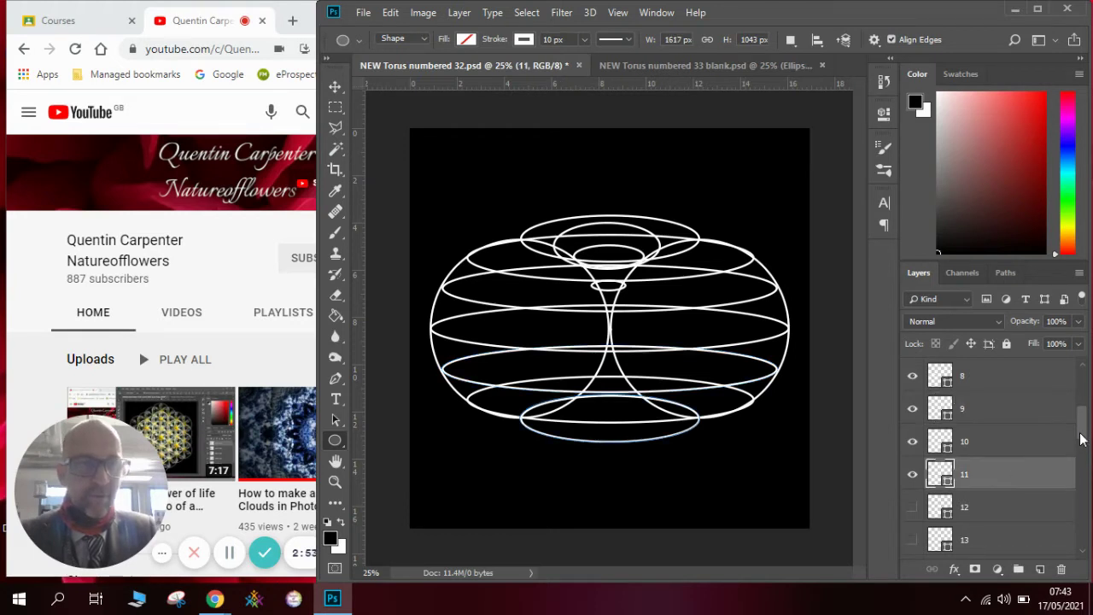
- Turn on ellipse layers 12, 13 and 14 for the bottom rings and lower neck
drag(1081, 439, 1081, 410)
click(1006, 414)
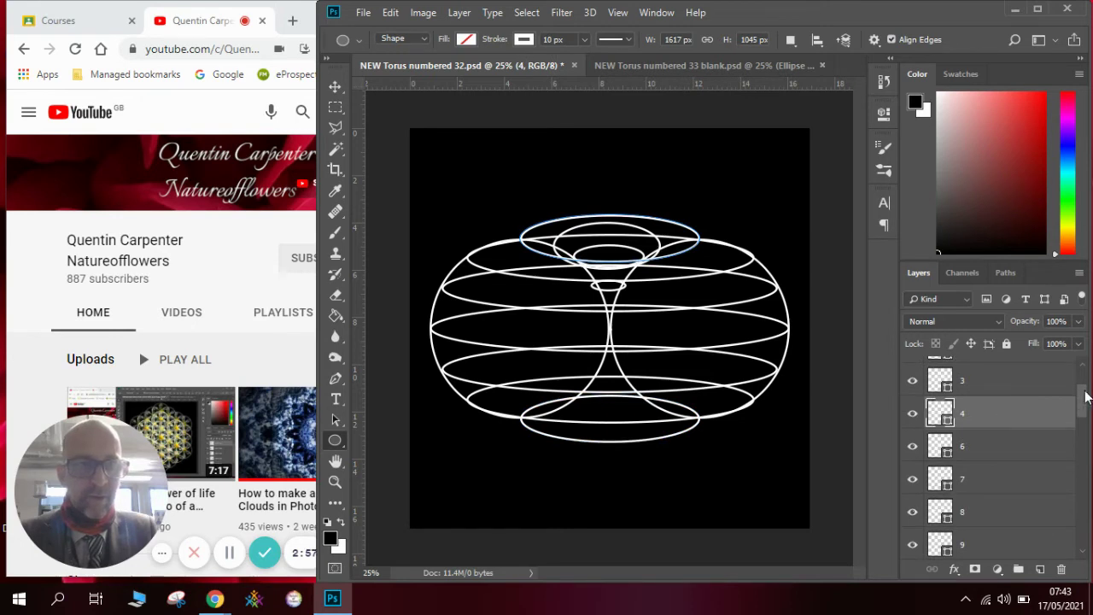
drag(1081, 398, 1083, 440)
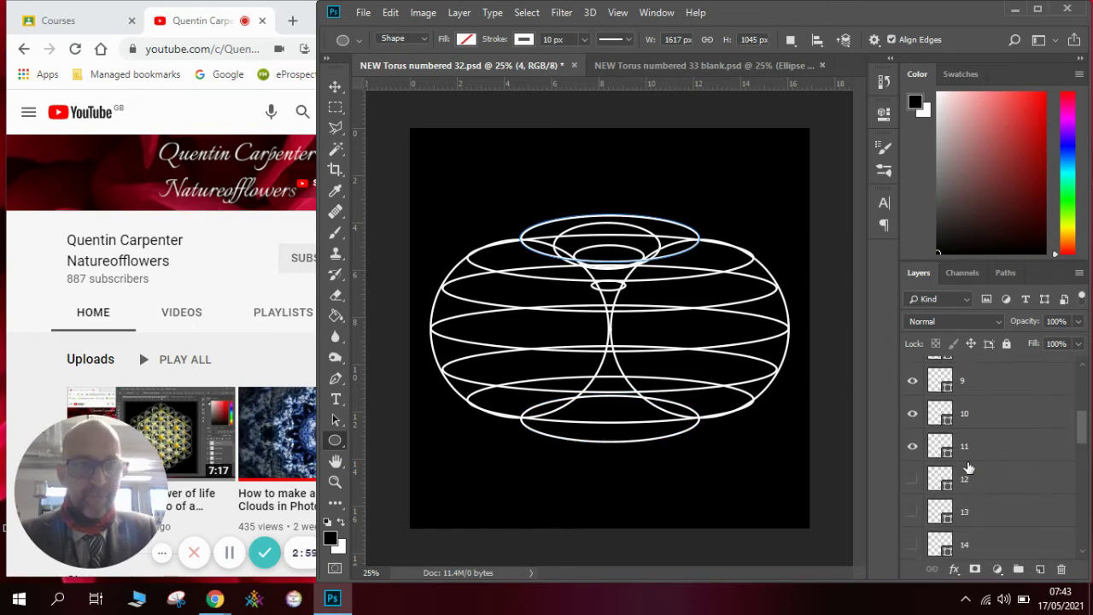
click(912, 479)
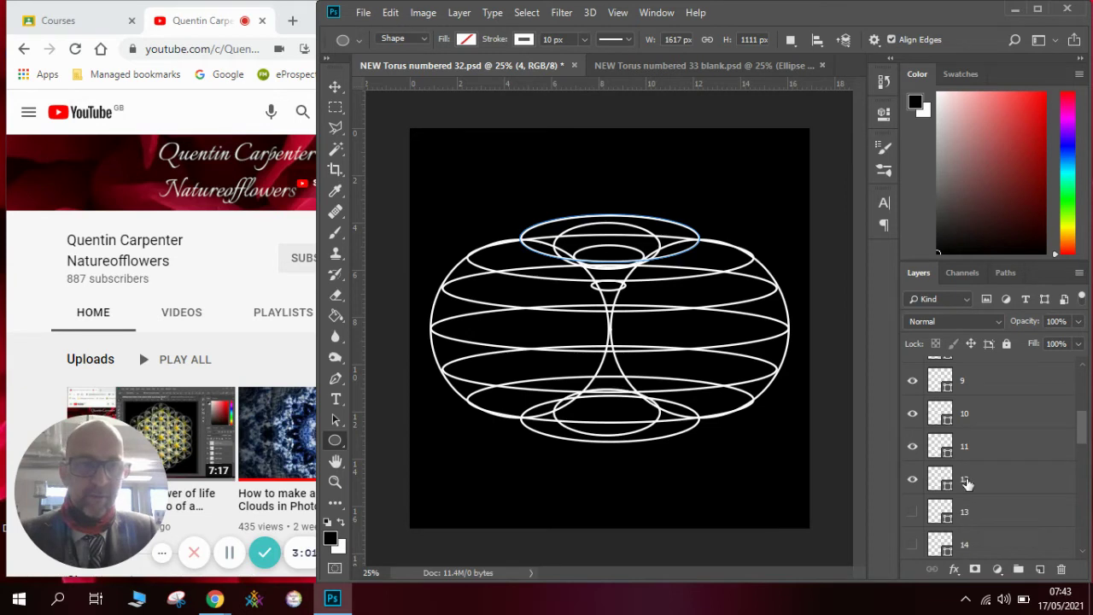
click(912, 512)
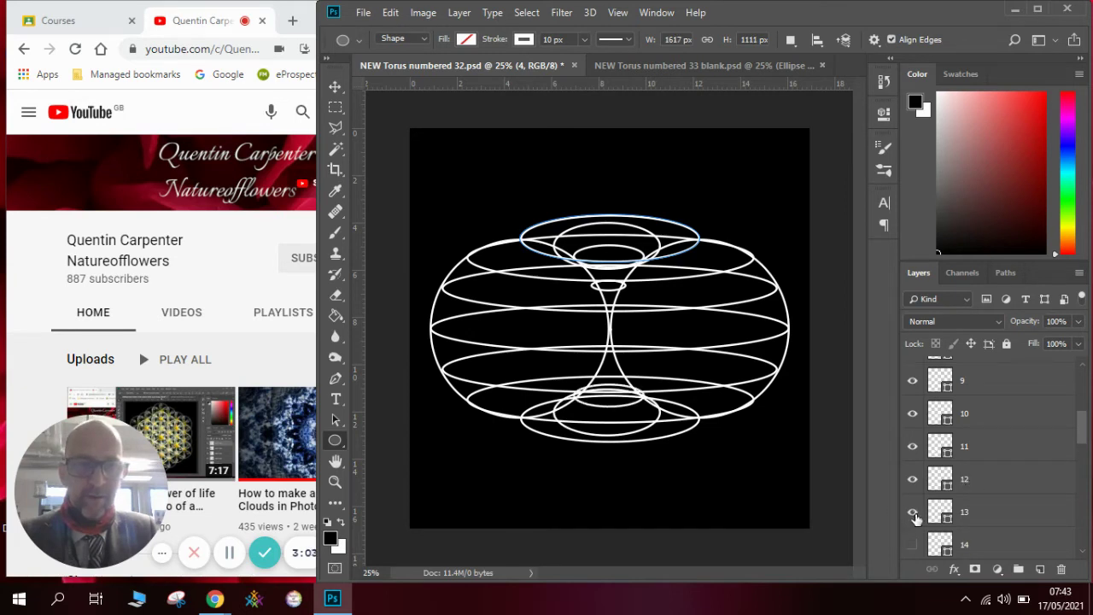
scroll(1080, 444, down, 2)
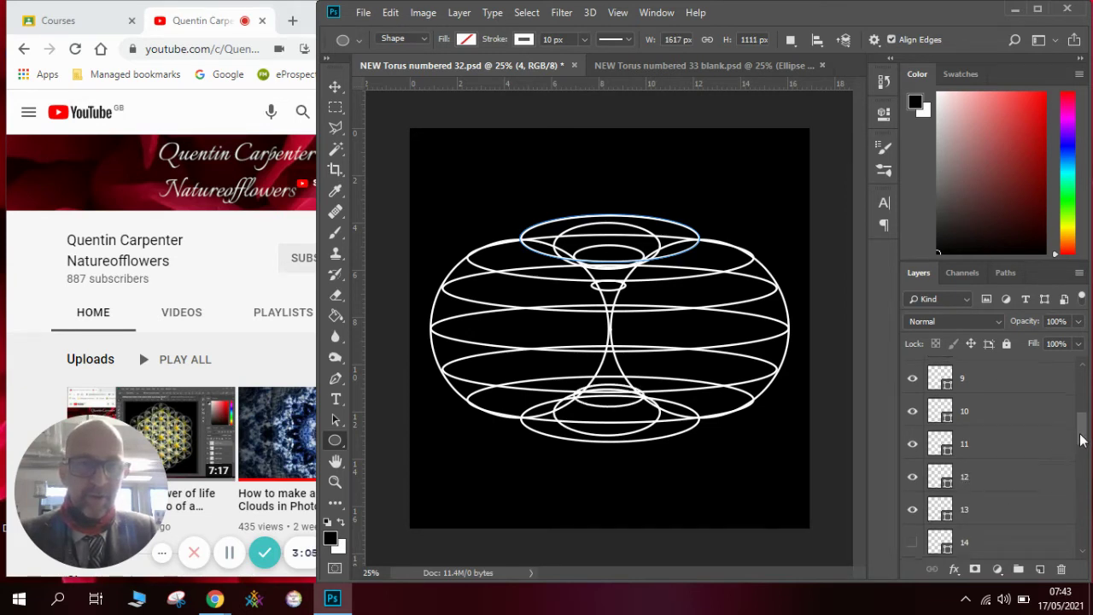
click(912, 509)
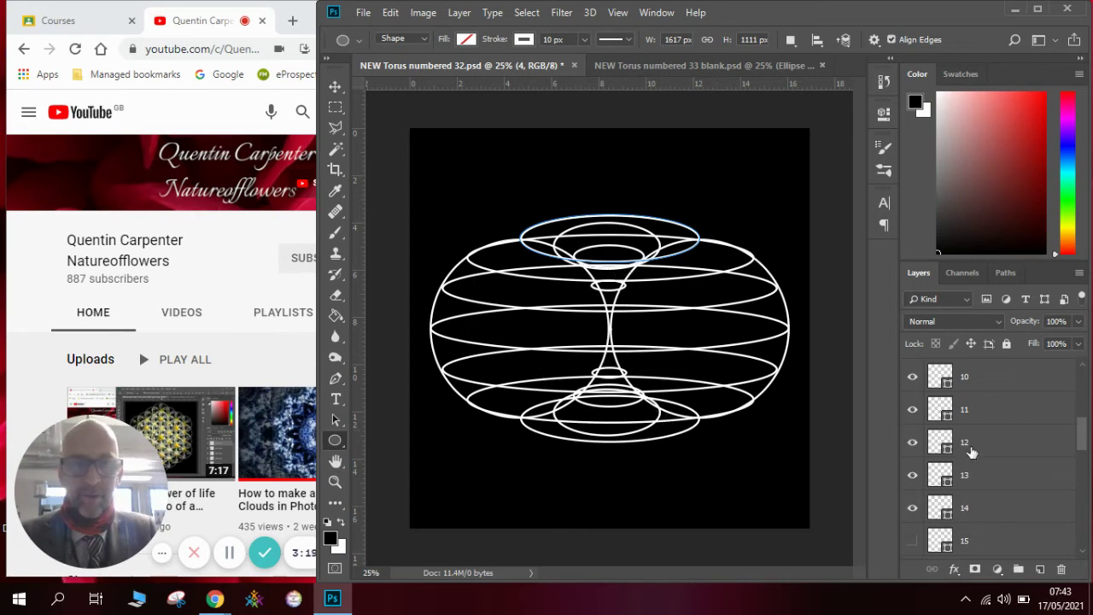
drag(1085, 434, 1086, 451)
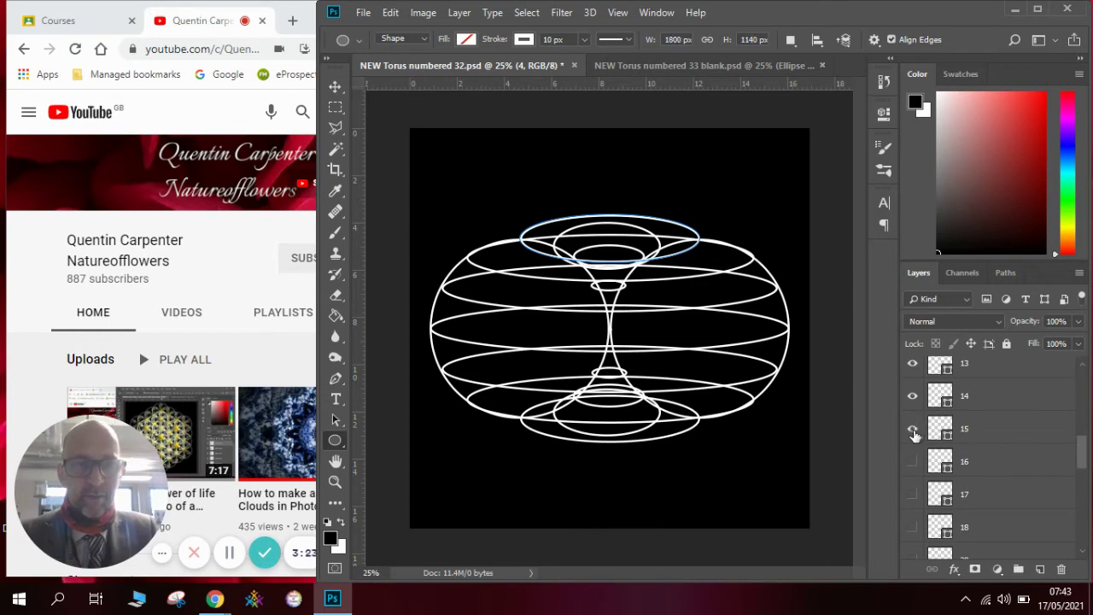
- Show upright ellipse layers 15, 16, 17, 18 and 20, selecting 15, 16 and 20
click(912, 429)
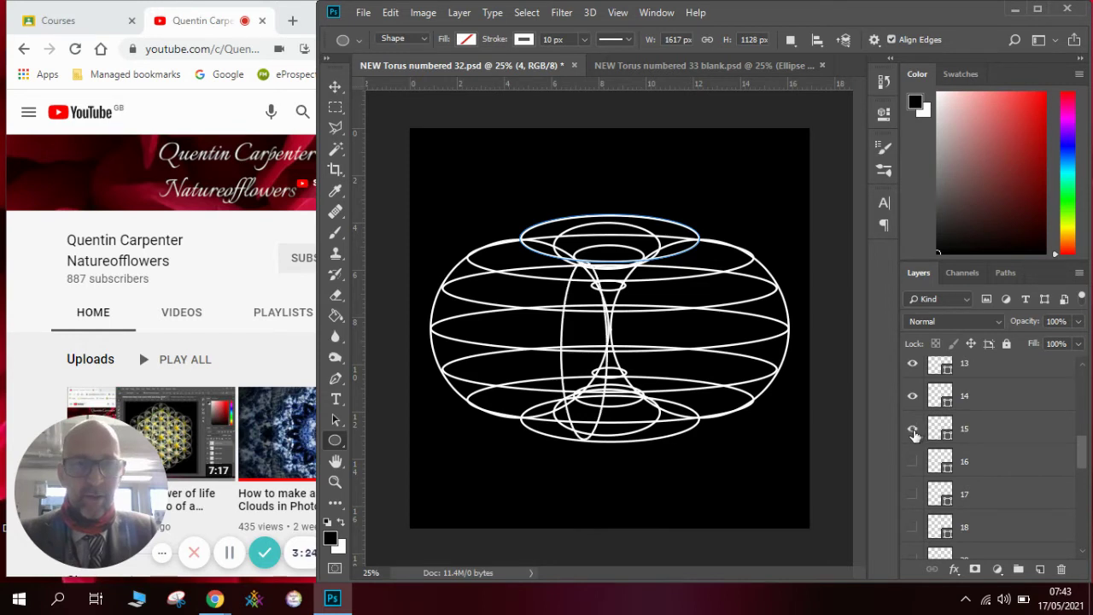
click(987, 440)
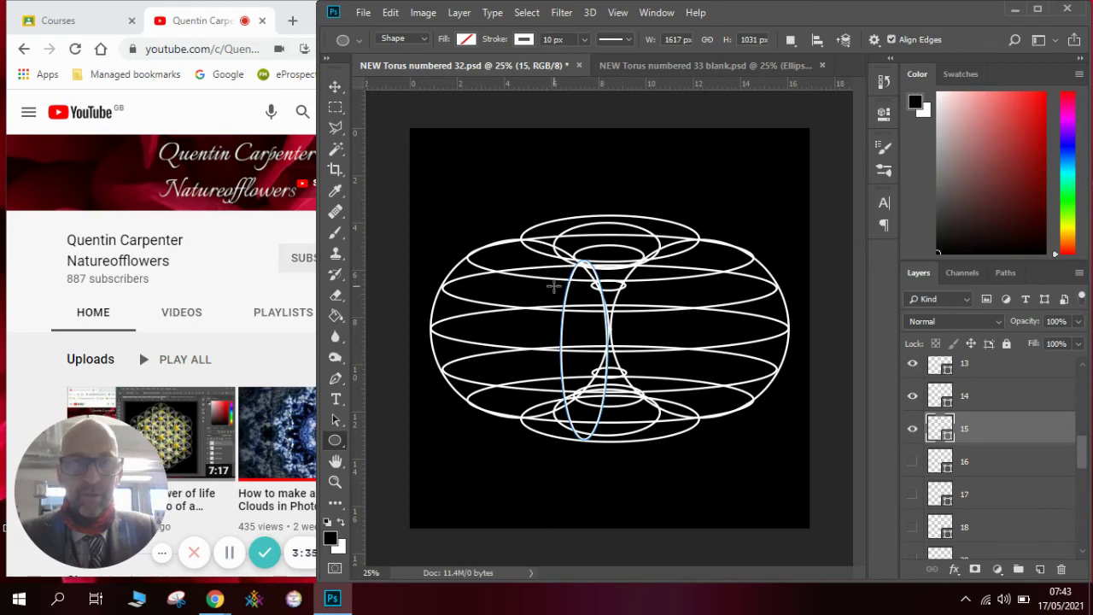
click(912, 462)
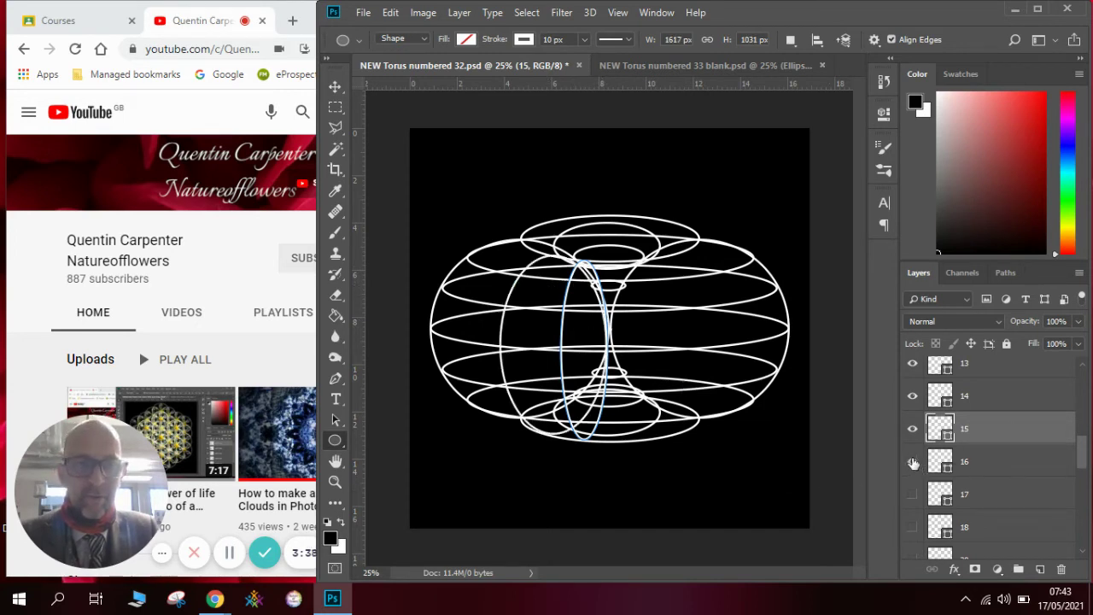
click(985, 463)
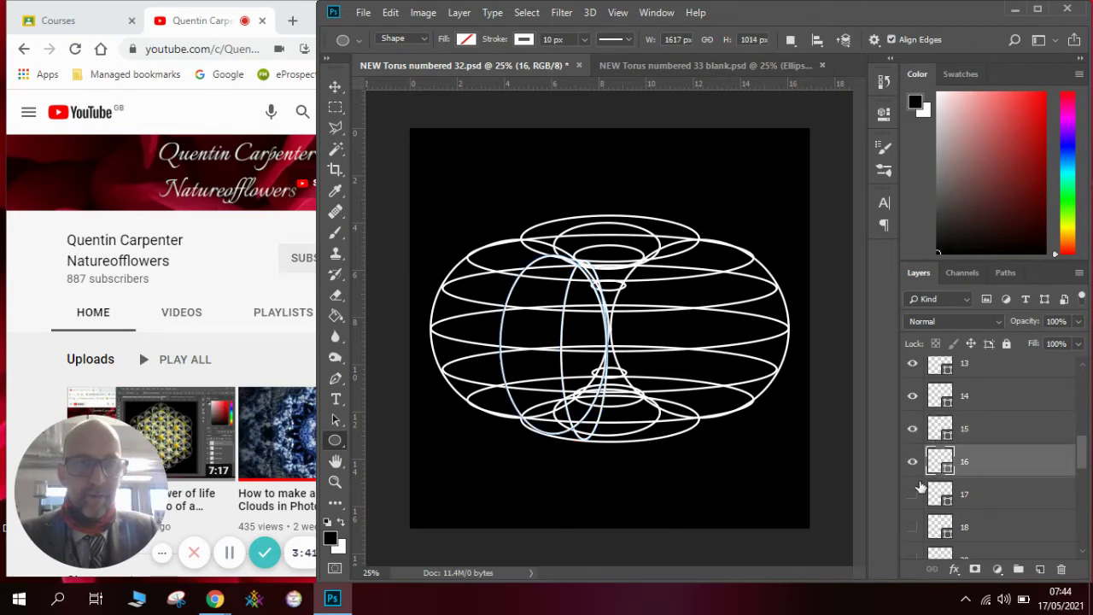
click(910, 494)
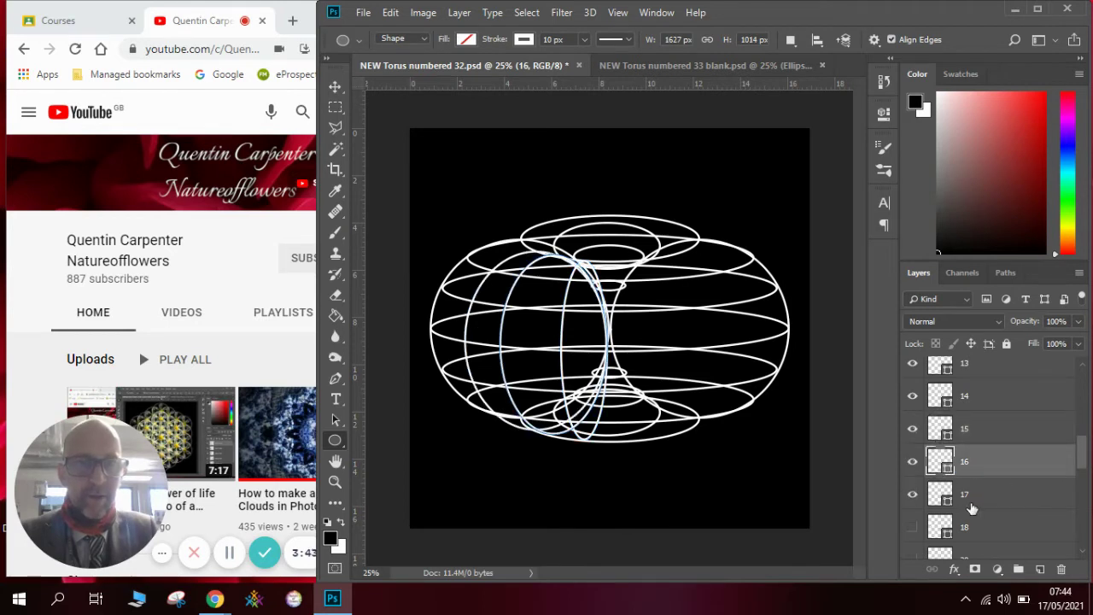
click(911, 527)
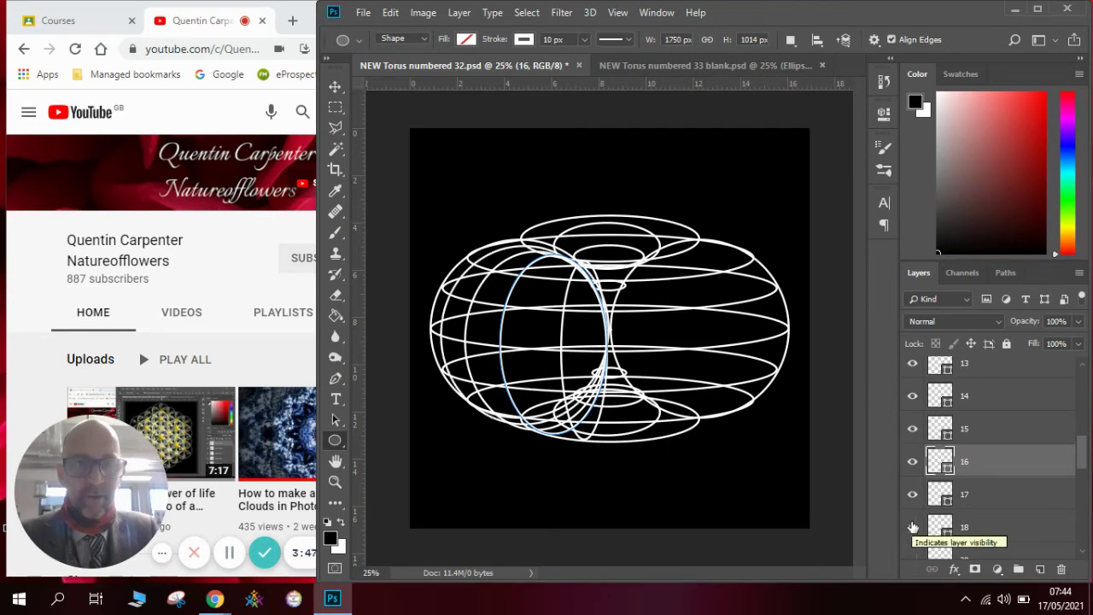
scroll(1082, 456, down, 2)
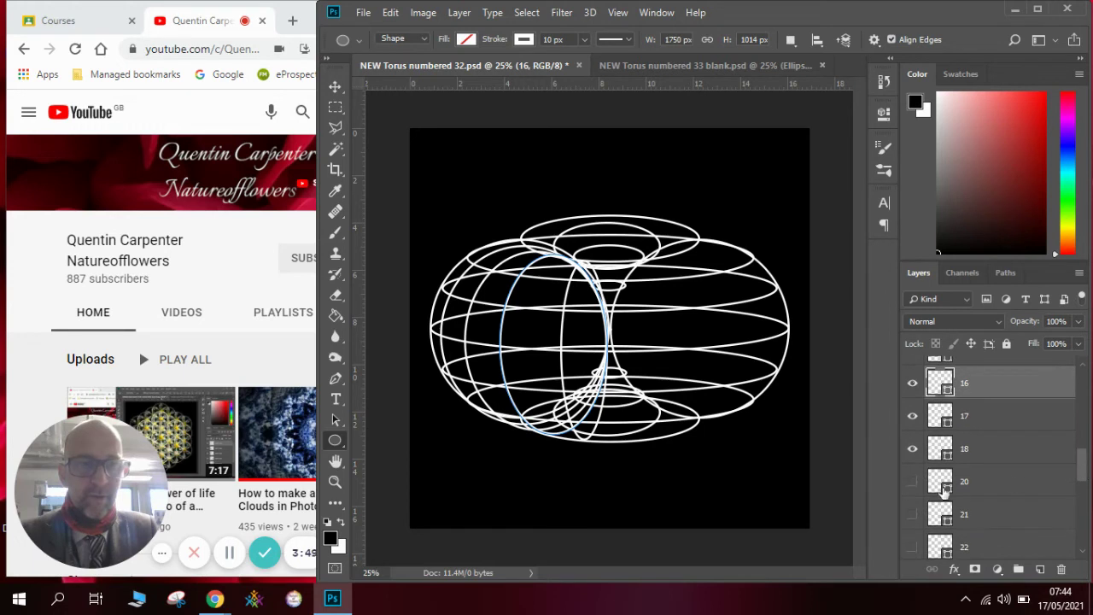
click(913, 483)
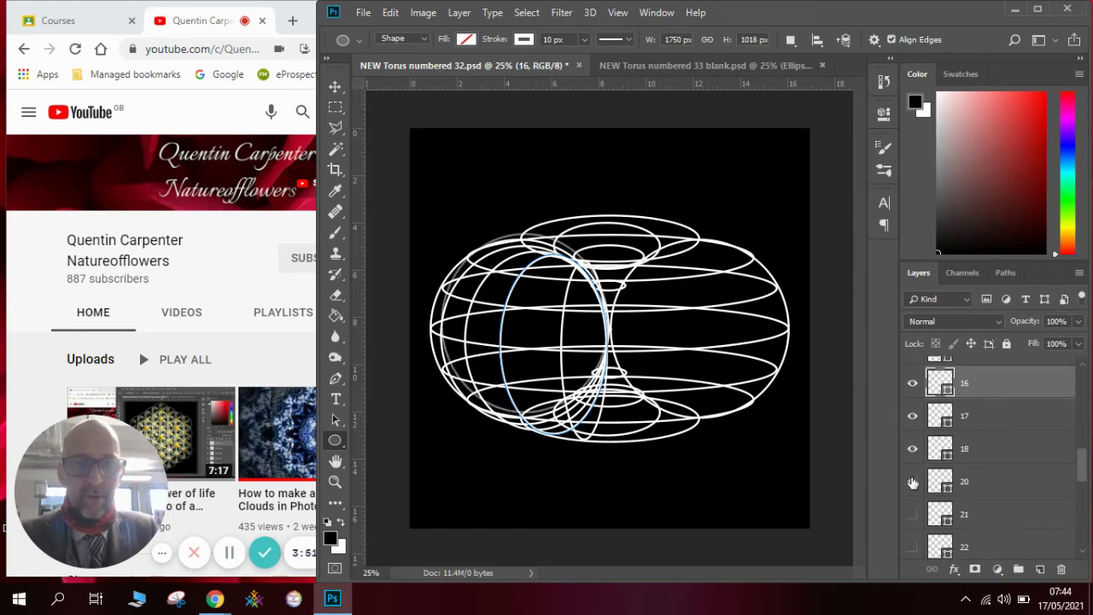
click(996, 479)
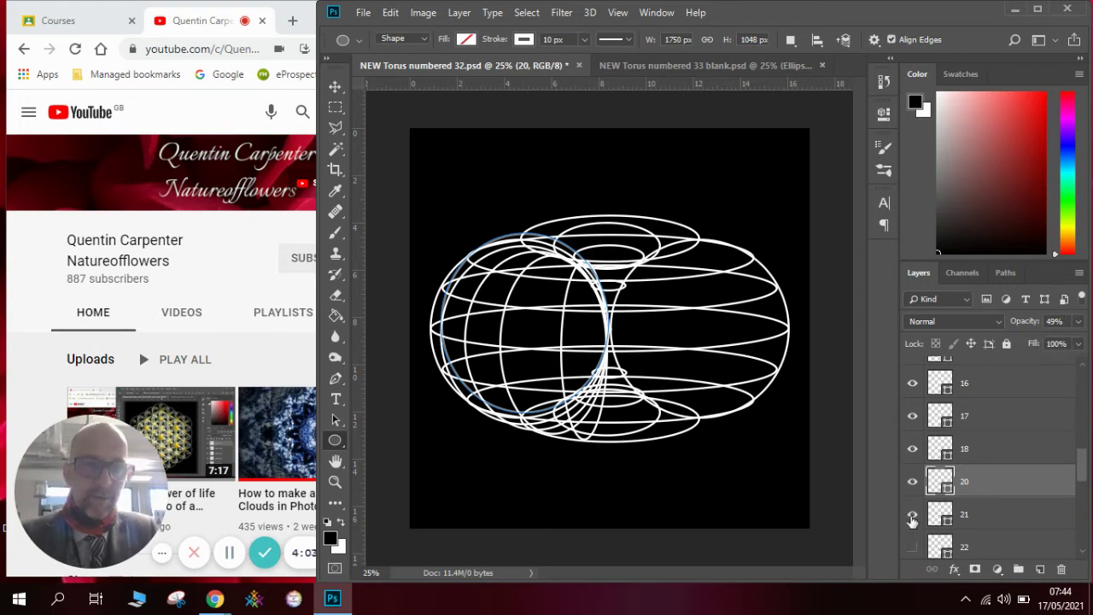
- Show the faint grey ellipse layers 21 through 25, selecting layer 23
click(912, 516)
scroll(1084, 476, down, 3)
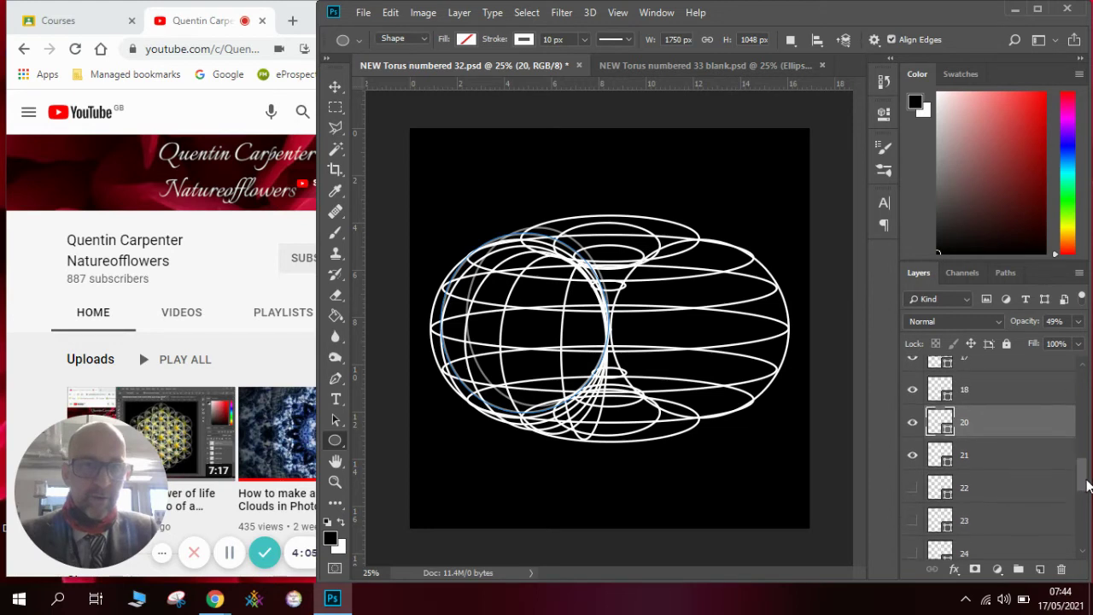
click(912, 444)
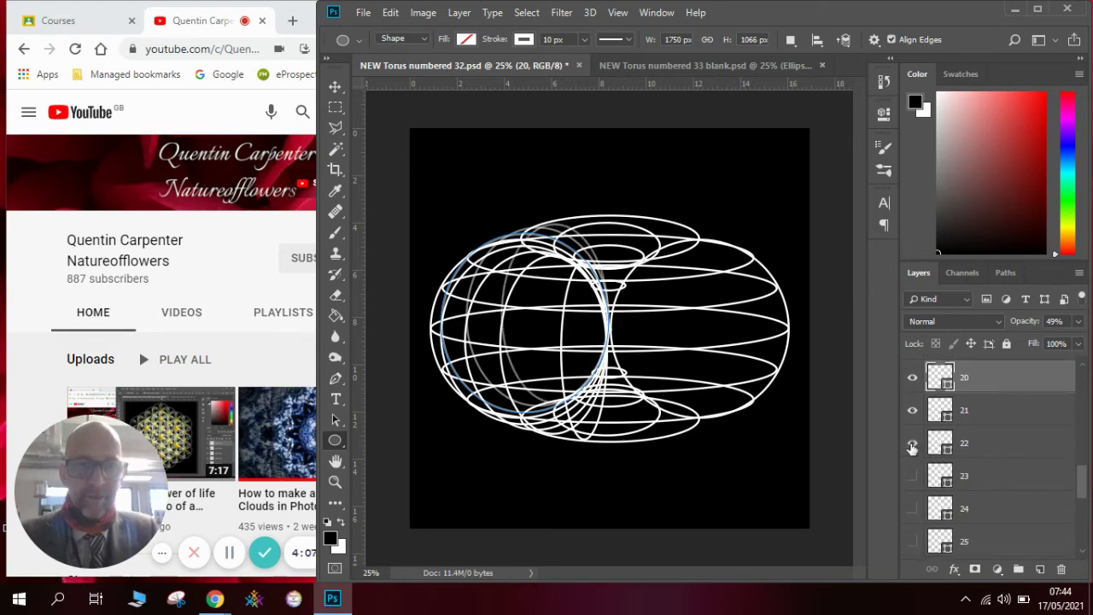
click(914, 479)
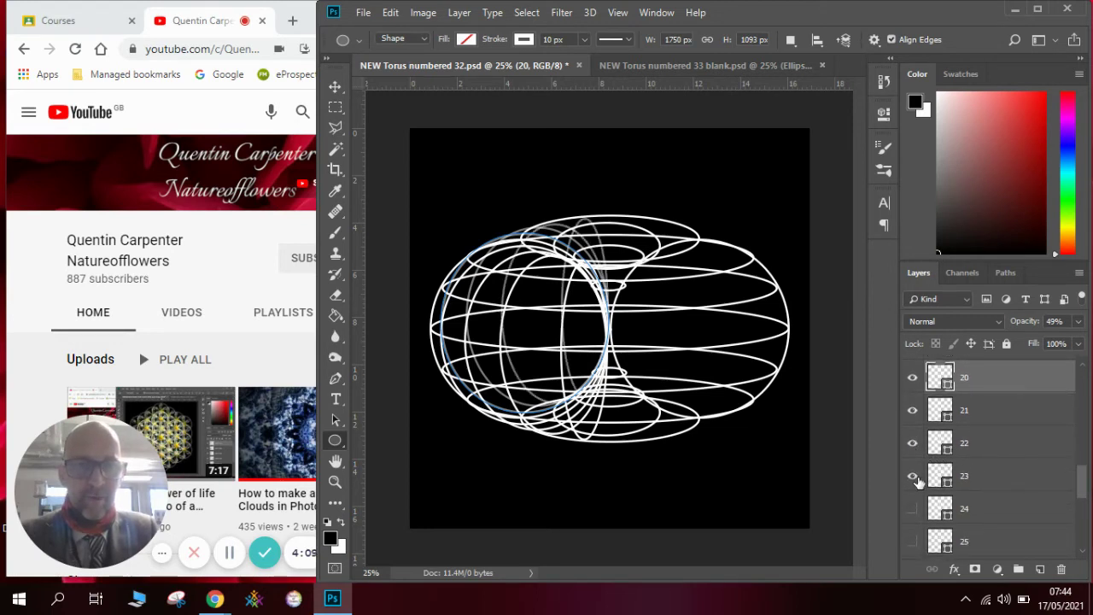
click(977, 476)
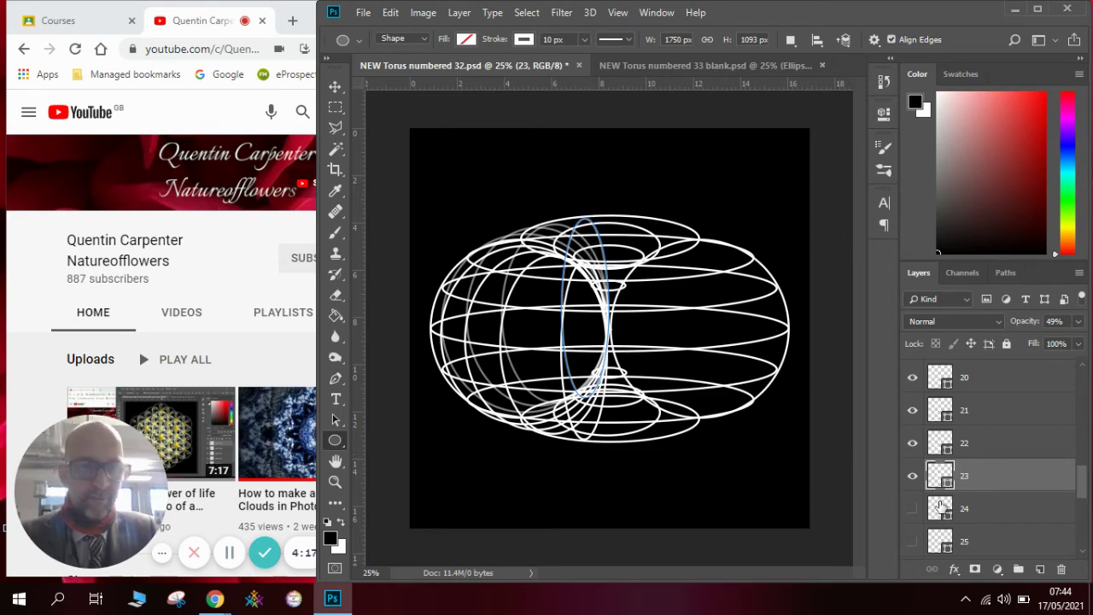
click(913, 510)
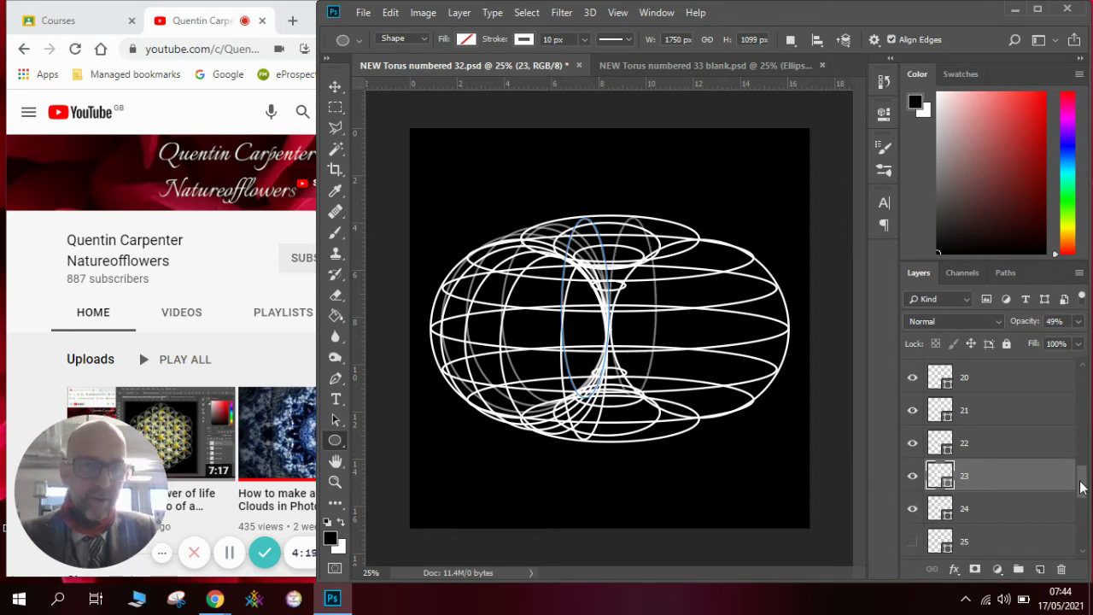
scroll(1081, 485, down, 3)
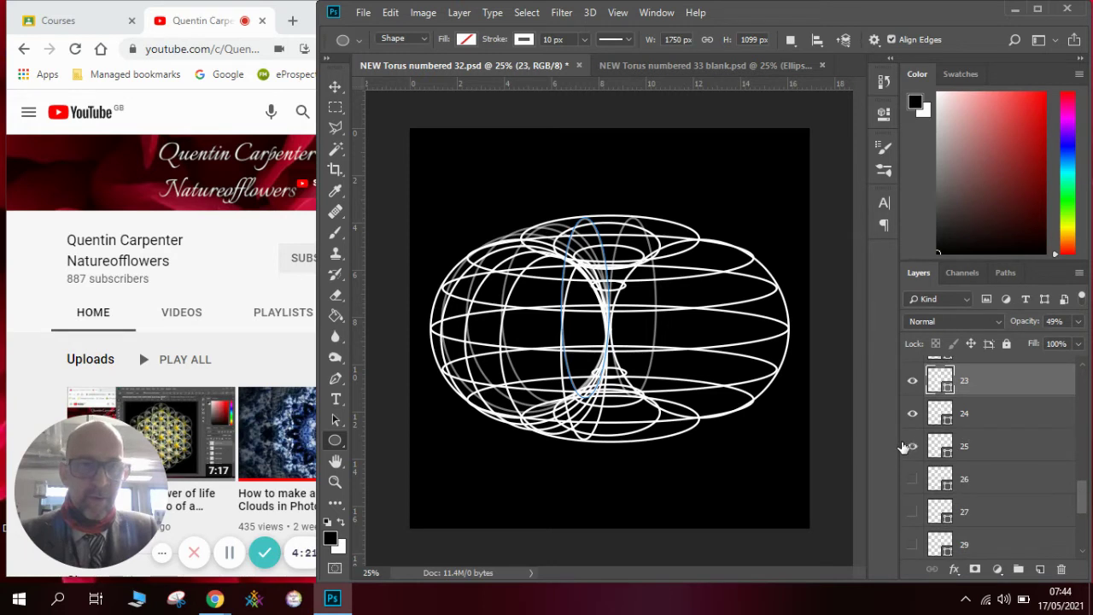
click(910, 445)
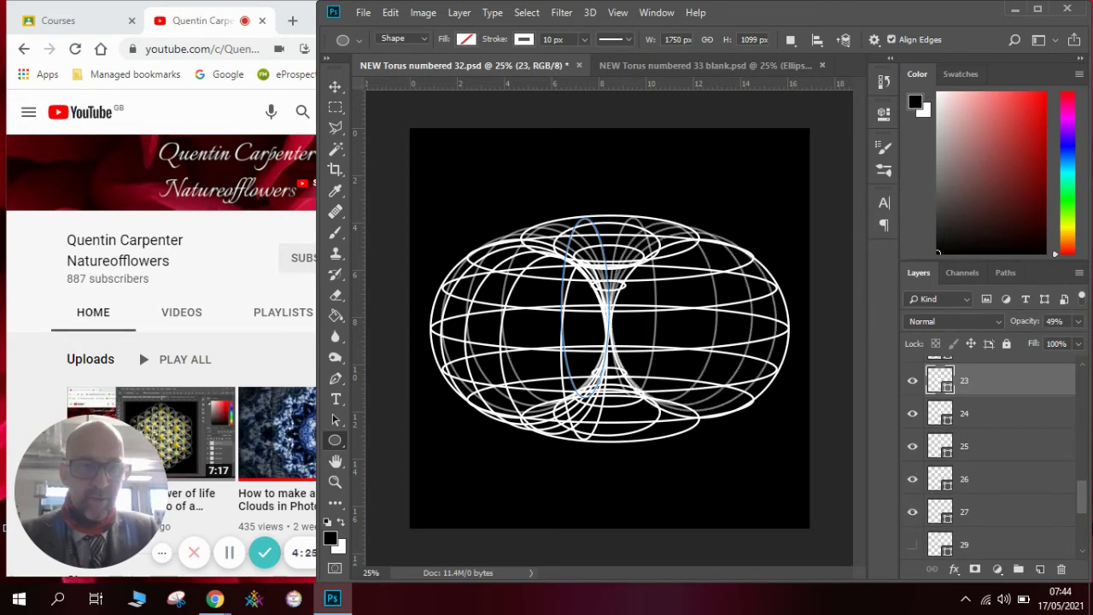
- Show ellipse layers 29, 31 and 32, then select the Background layer
drag(1083, 507, 1083, 526)
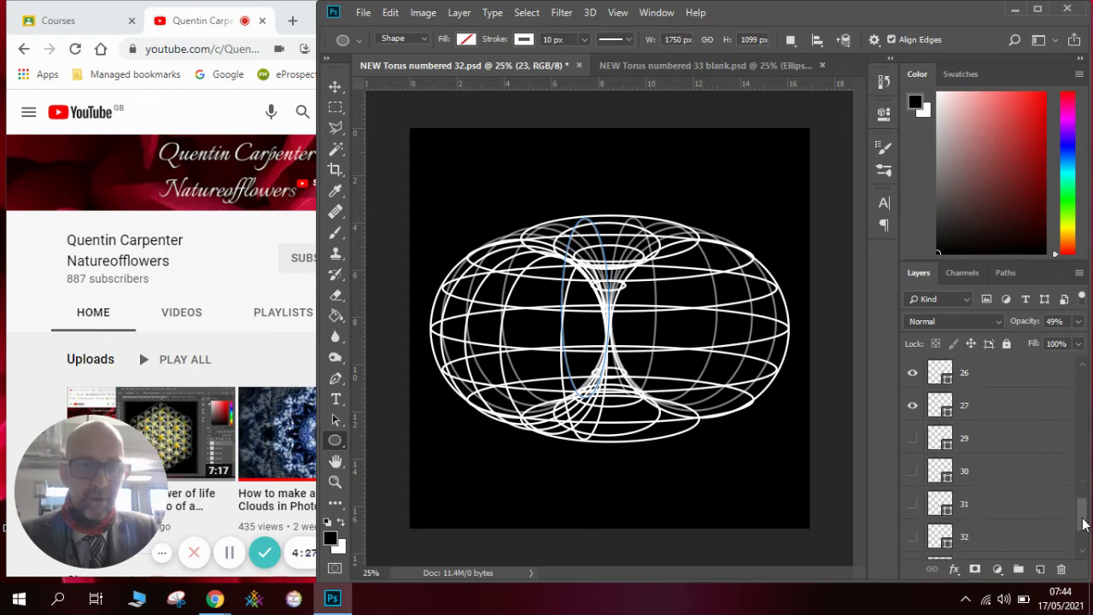
click(914, 438)
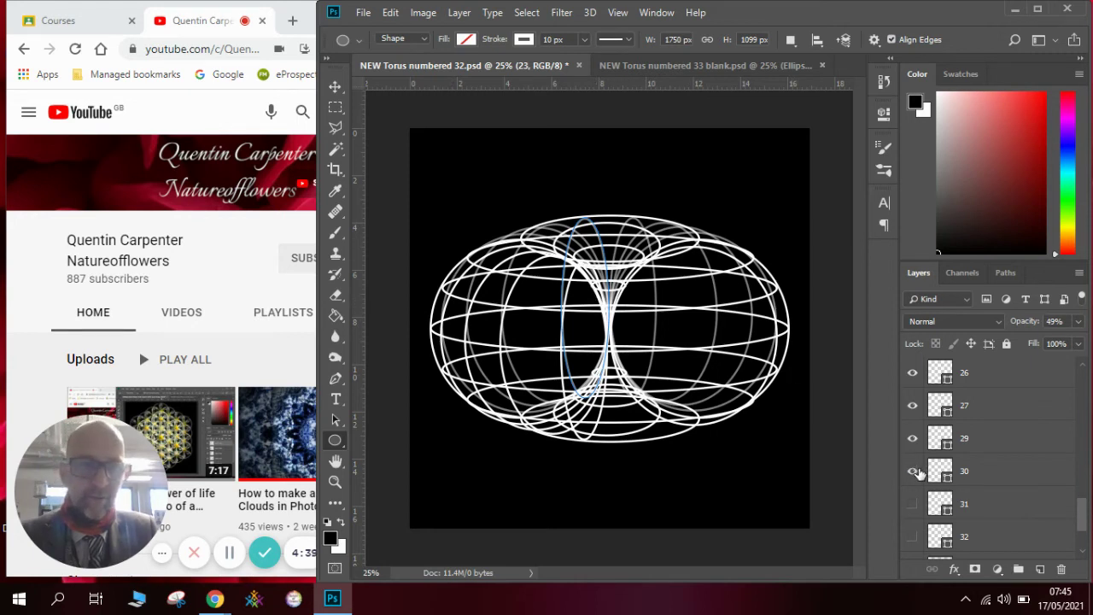
click(913, 505)
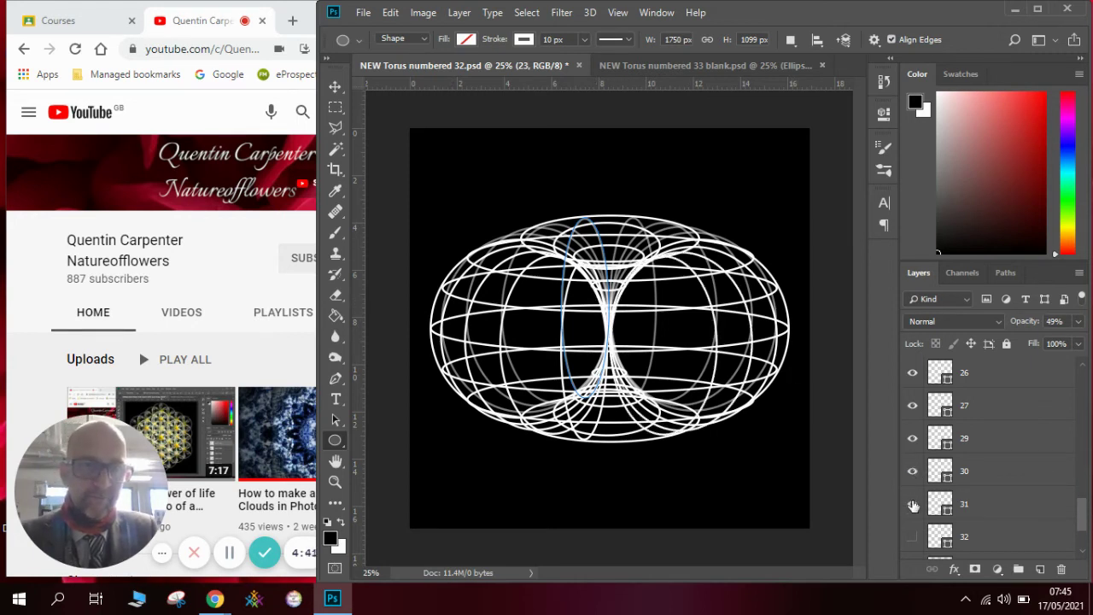
scroll(1086, 507, down, 2)
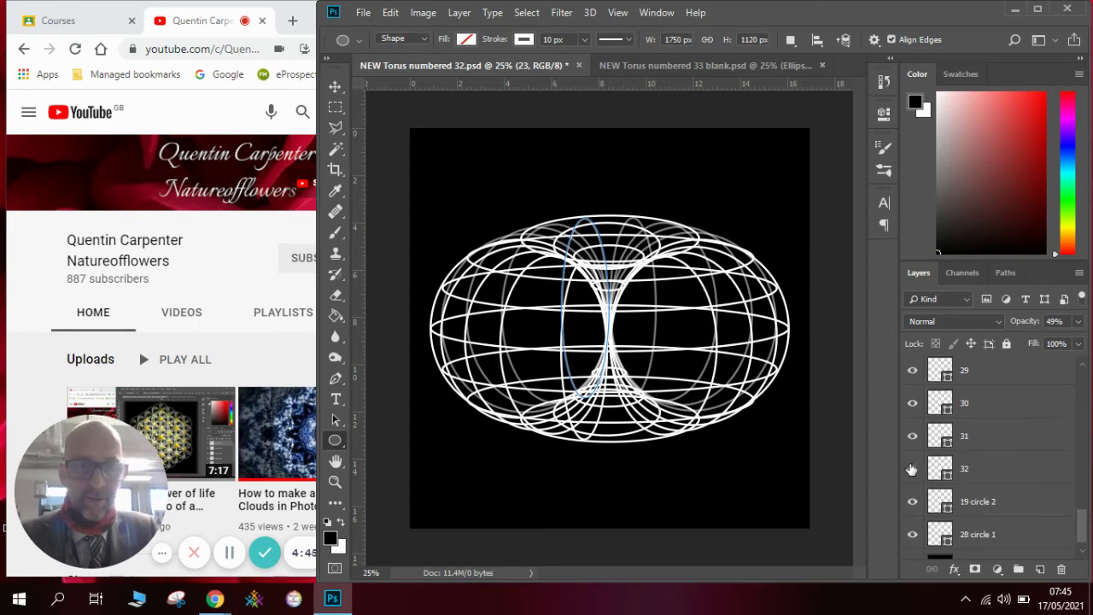
click(912, 469)
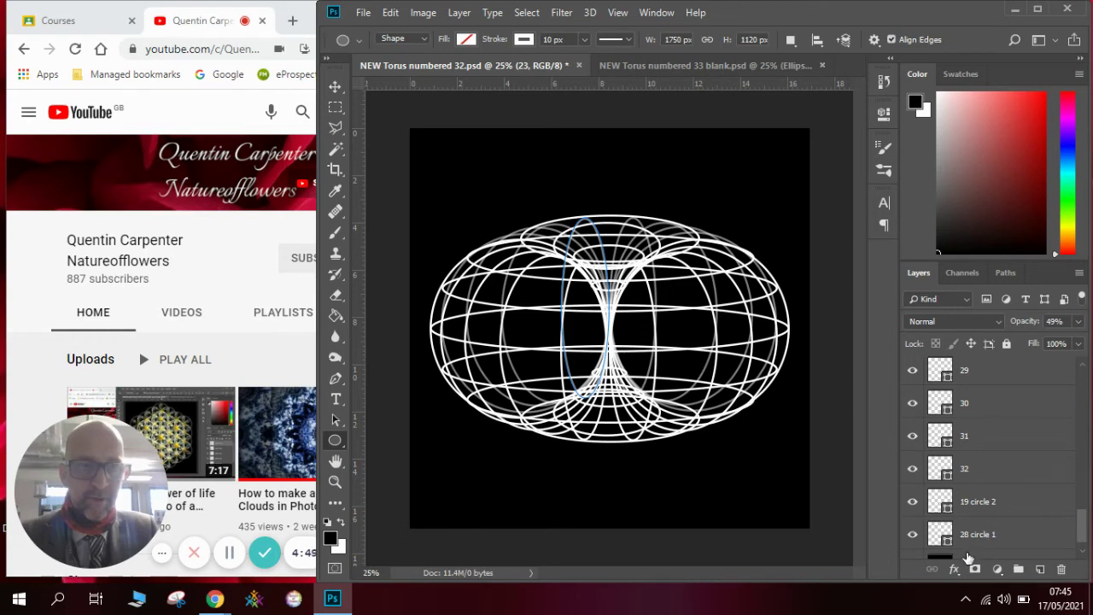
click(967, 557)
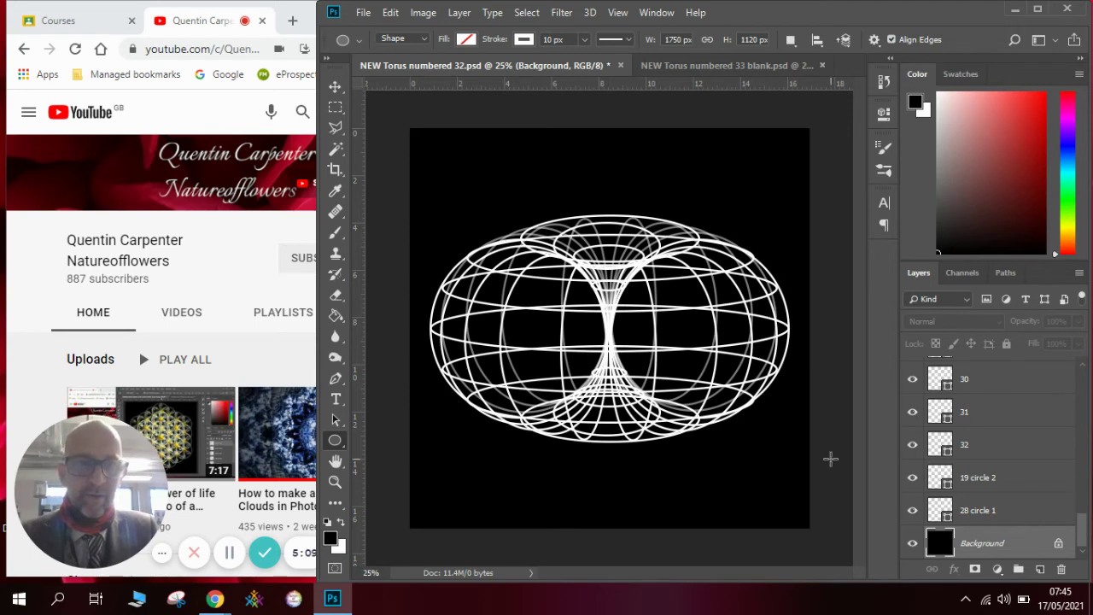
- Select the 19 circle 2 layer, then select layer 32 to work on its ellipse
mouse_move(1082, 527)
mouse_down()
mouse_move(1080, 365)
mouse_move(1081, 525)
mouse_up()
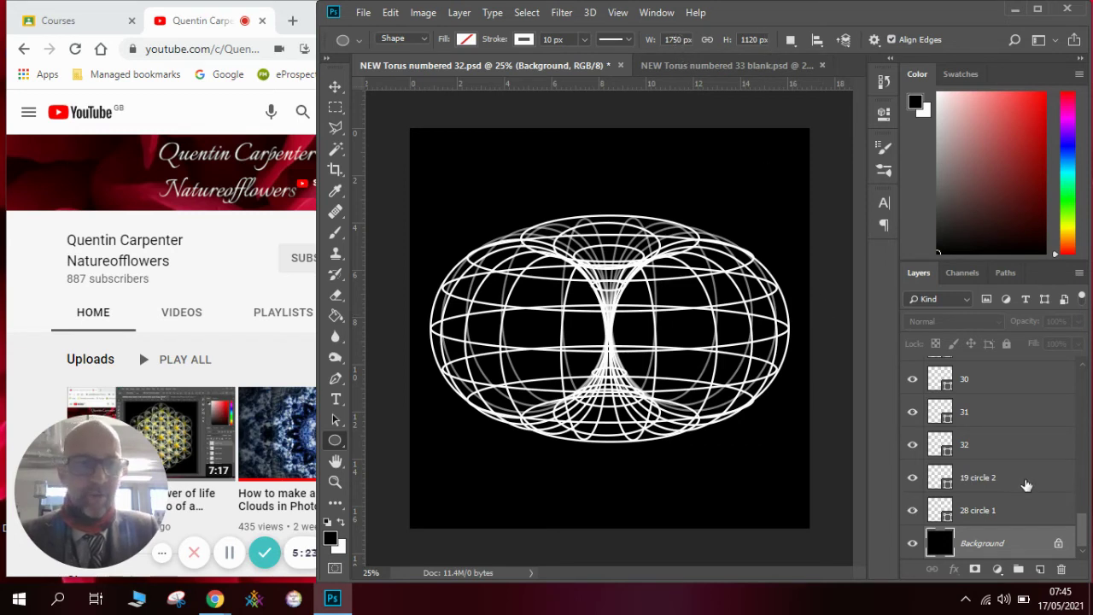
click(990, 477)
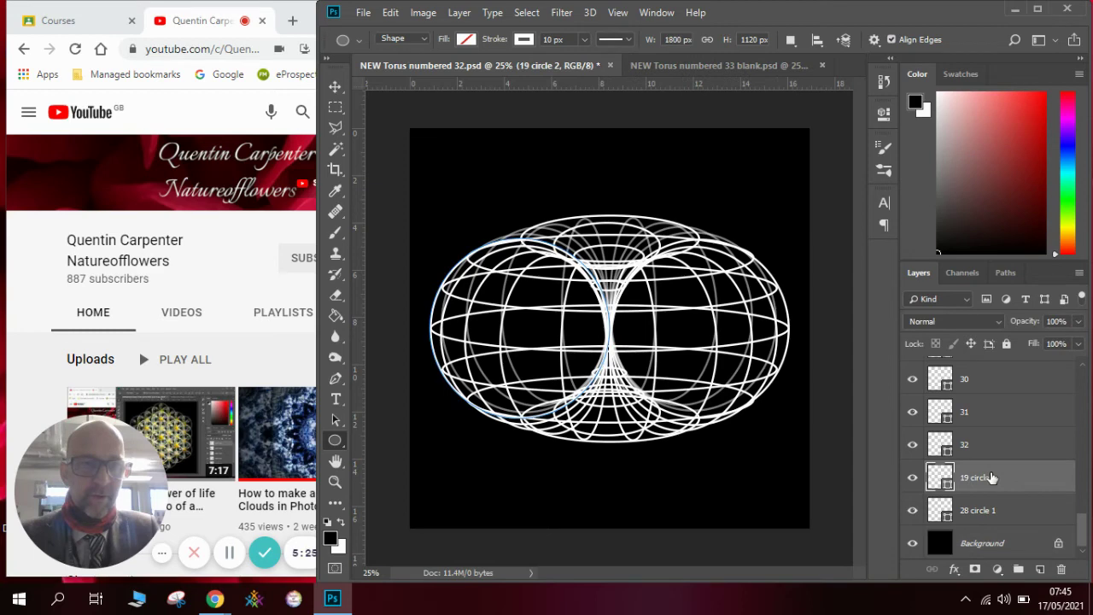
click(984, 445)
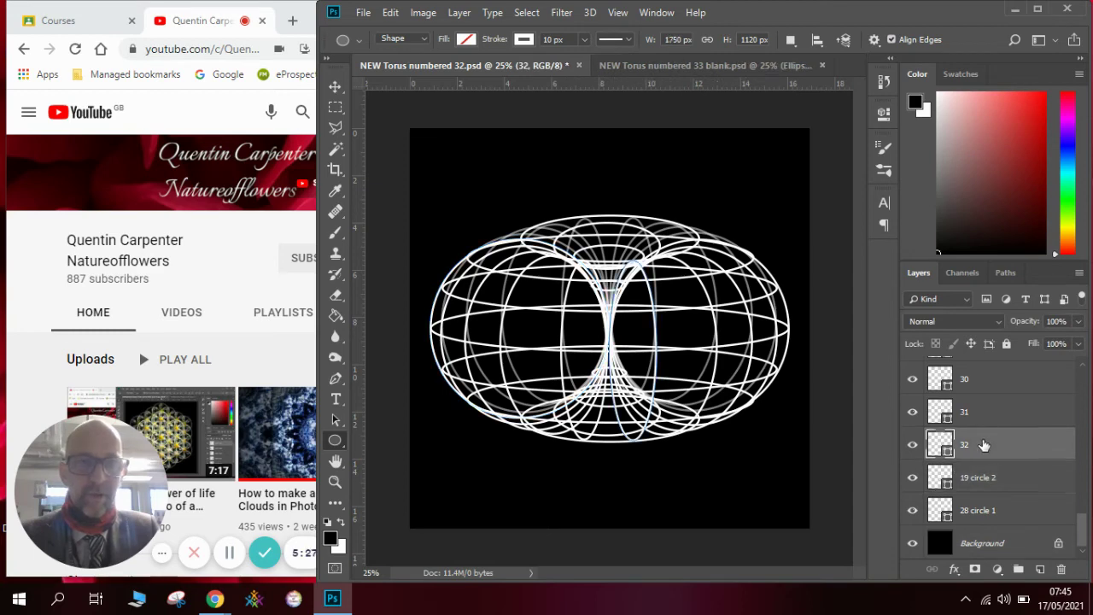
- Apply and commit Edit > Transform Path > Scale on layer 32, then select Background
click(391, 13)
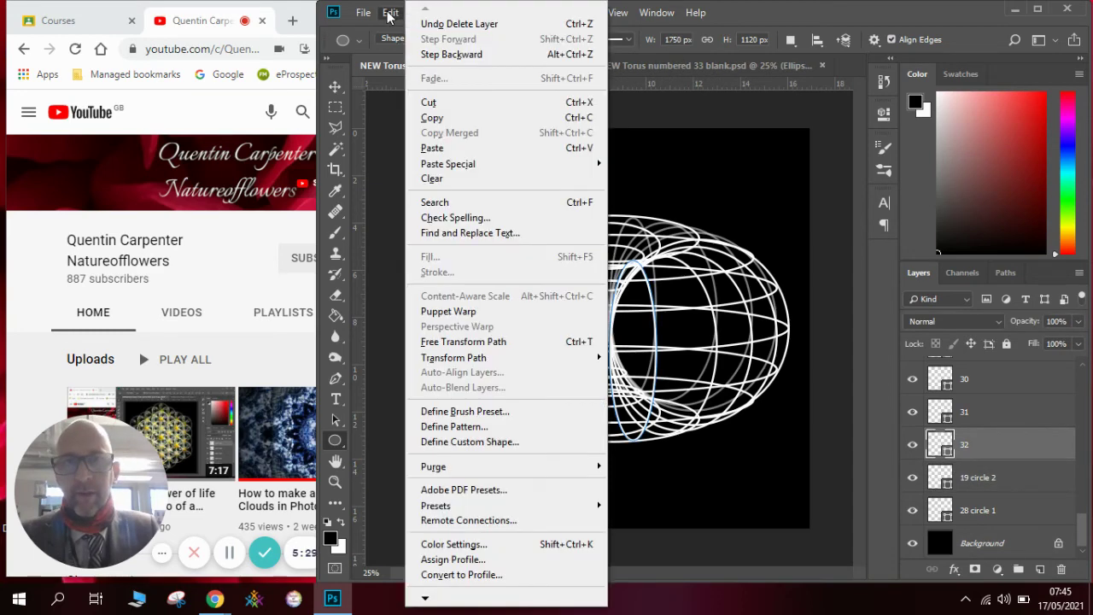
mouse_move(459, 363)
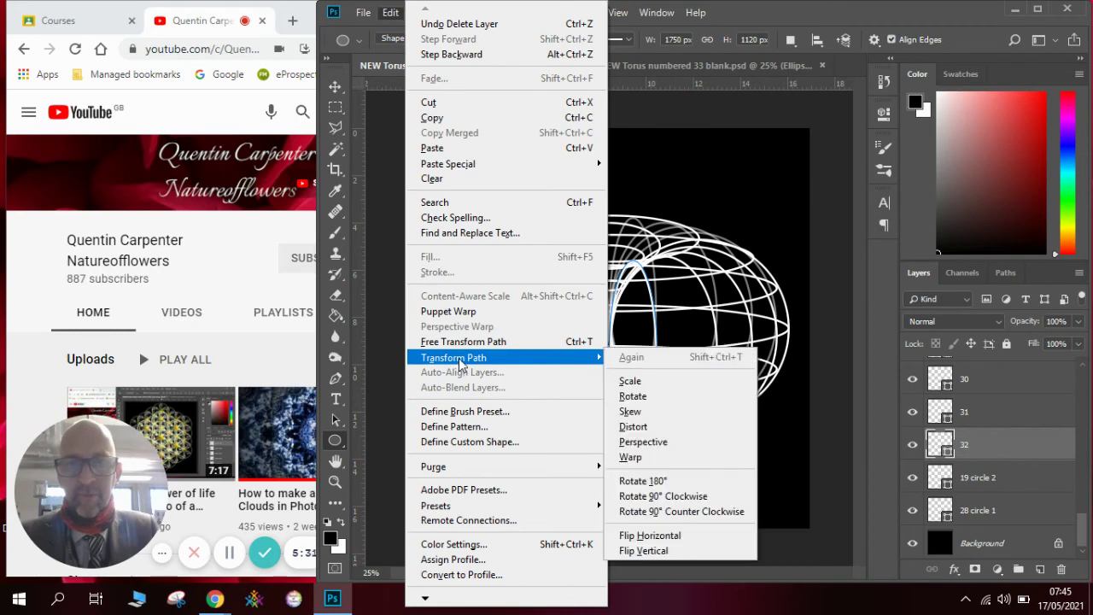
click(669, 385)
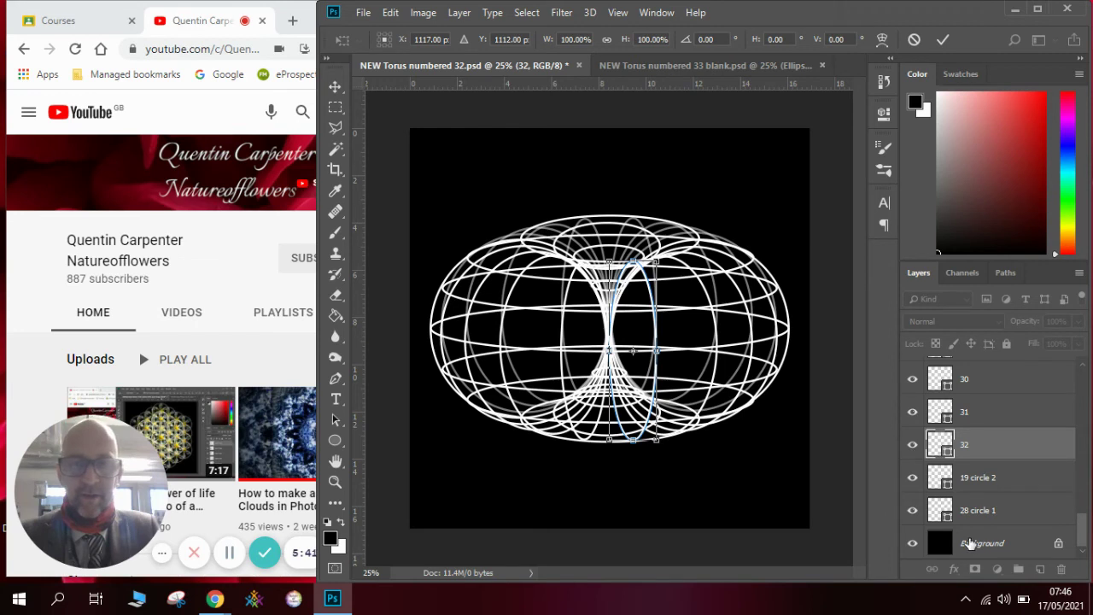
key(u)
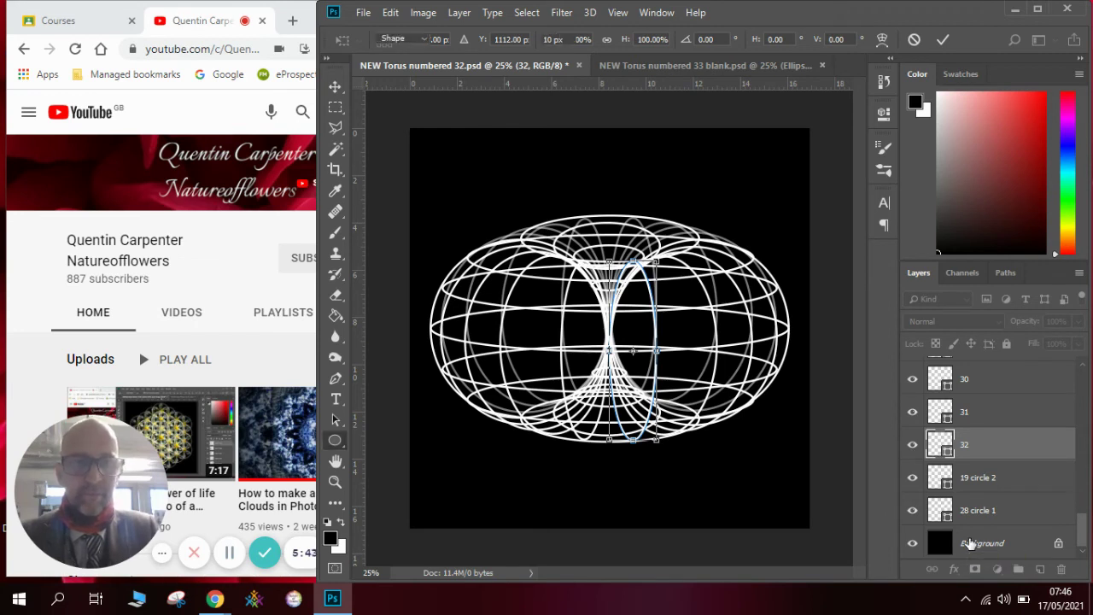
click(978, 547)
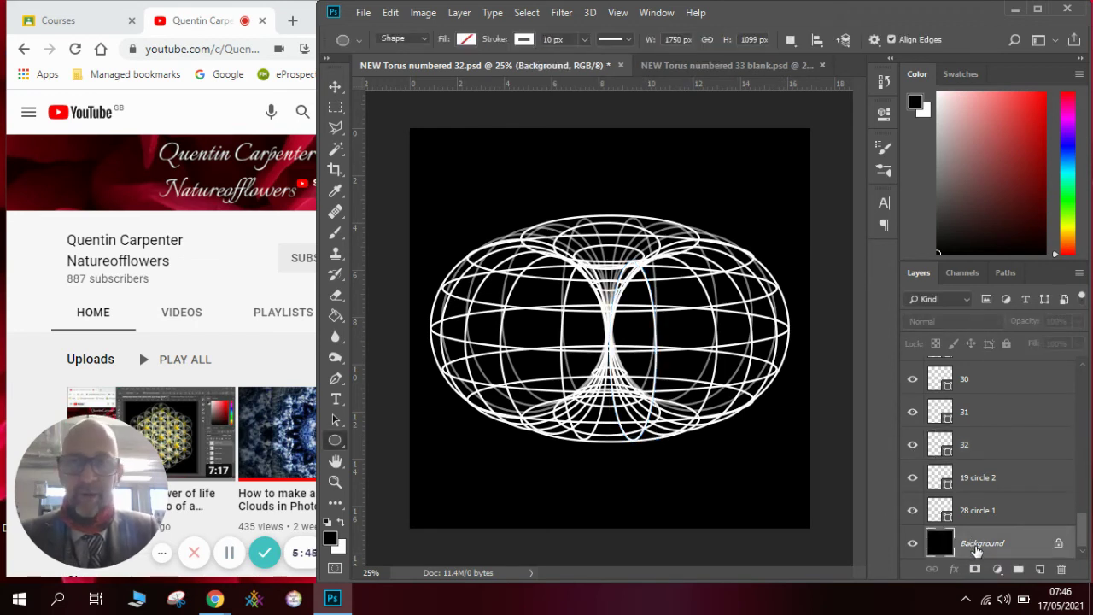
- Maximize the browser and play The Torus Creation #shorts from the channel's Shorts row
click(270, 227)
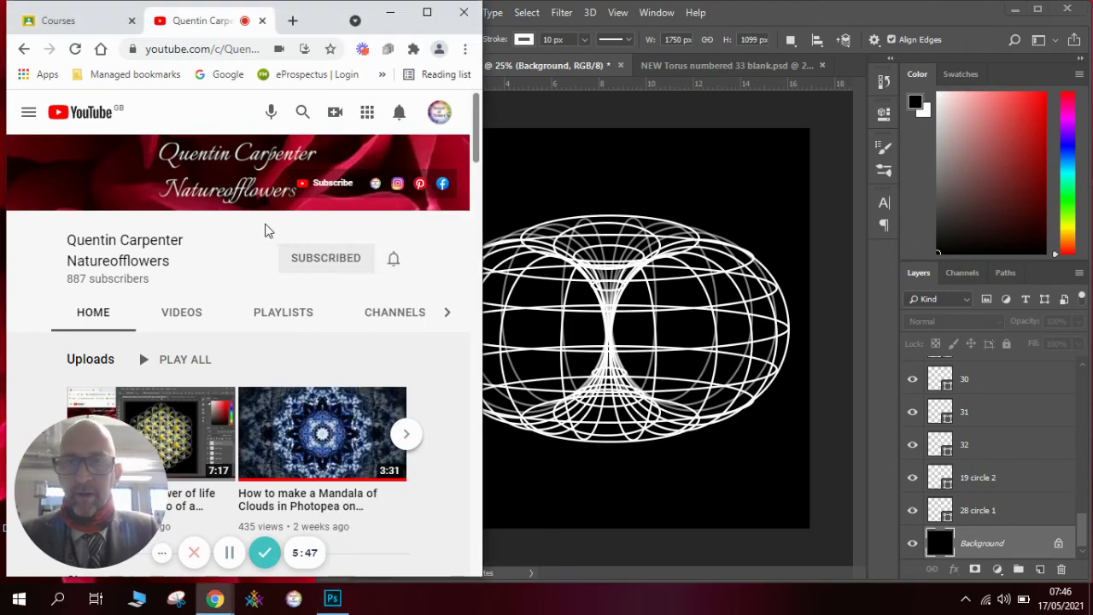
click(427, 12)
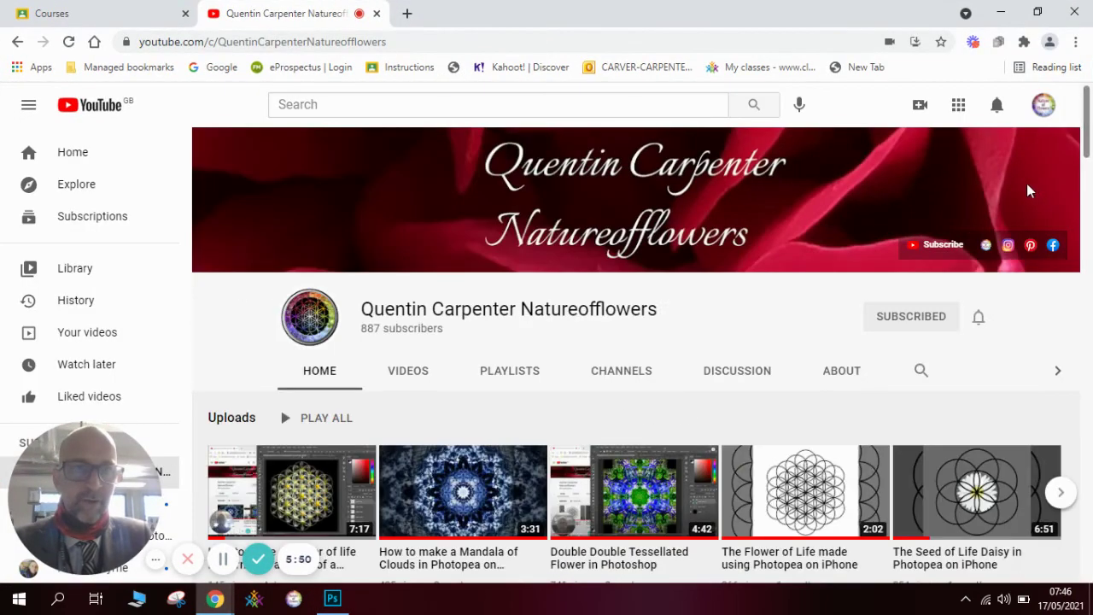
drag(1088, 123, 1088, 181)
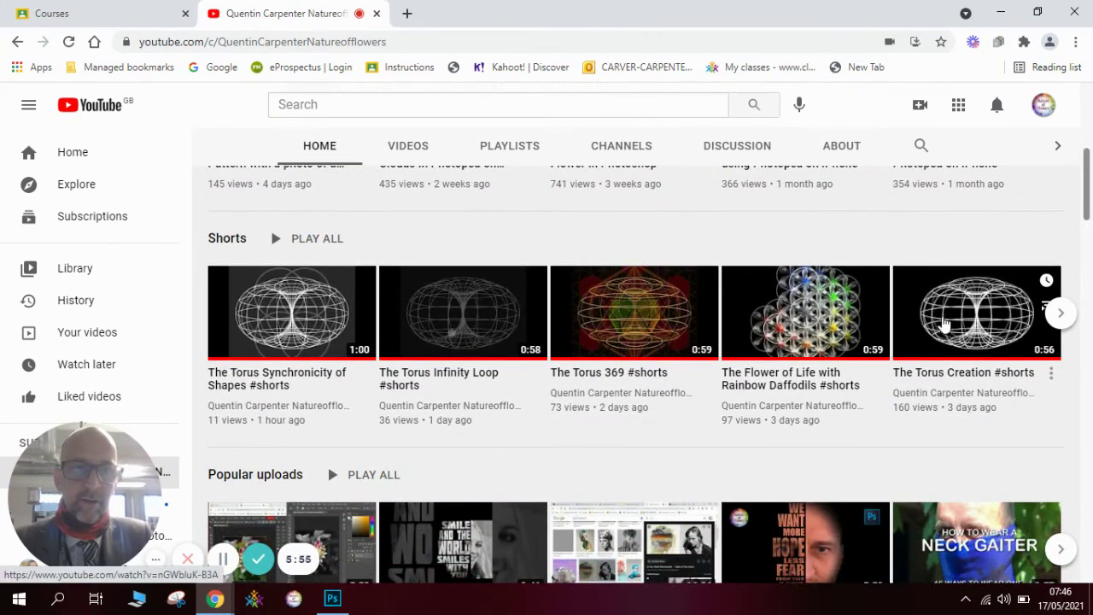
click(956, 323)
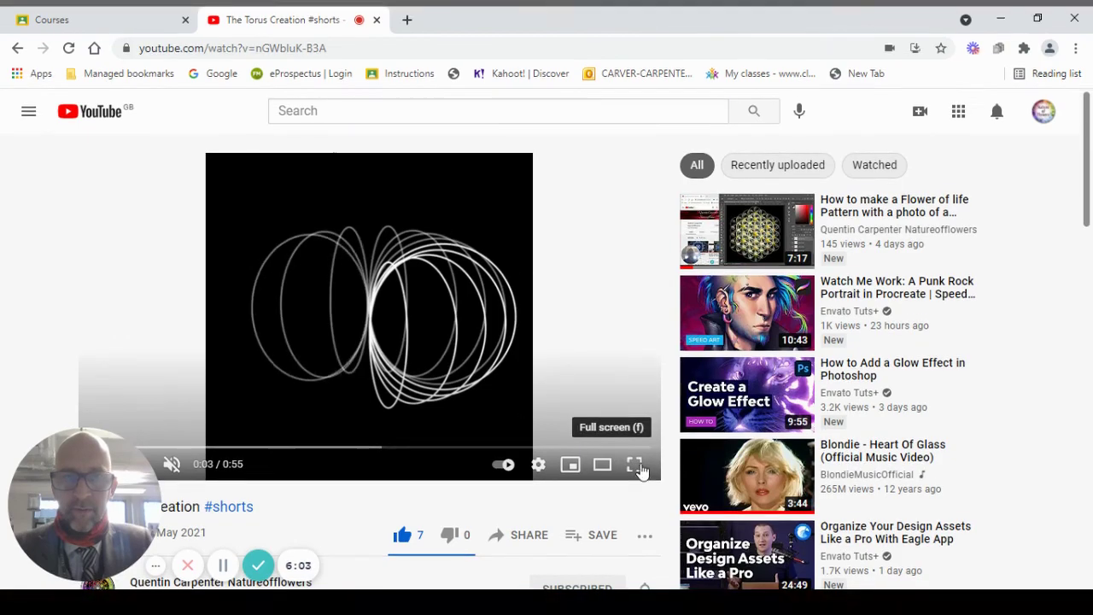
key(F11)
key(f)
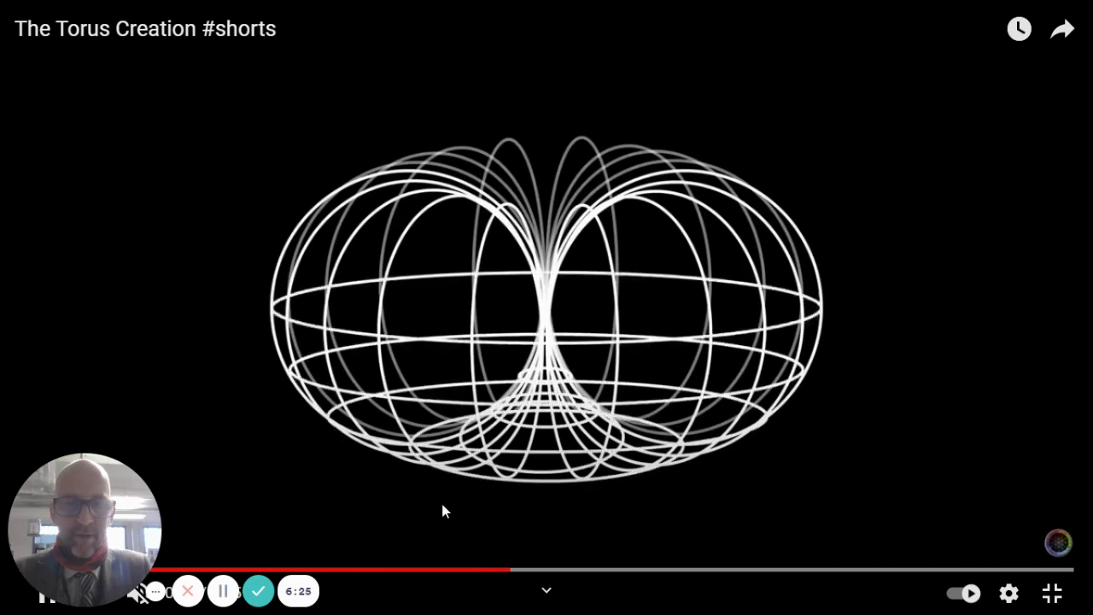
click(1052, 593)
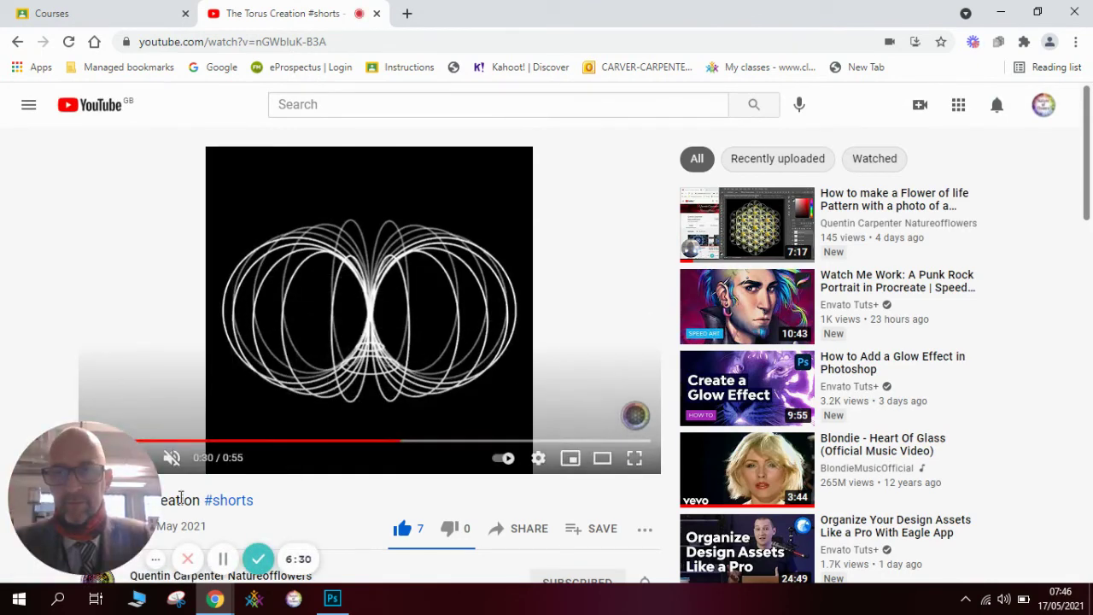
- Open the creator's channel home page from the short and browse its Uploads and Shorts rows
click(102, 580)
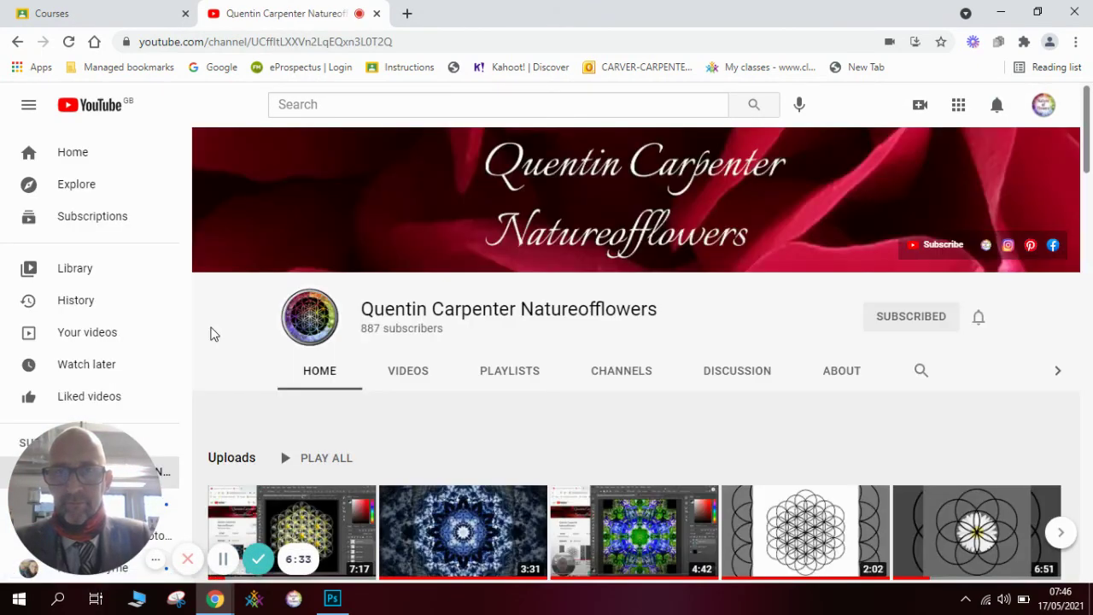
drag(1090, 139, 1089, 224)
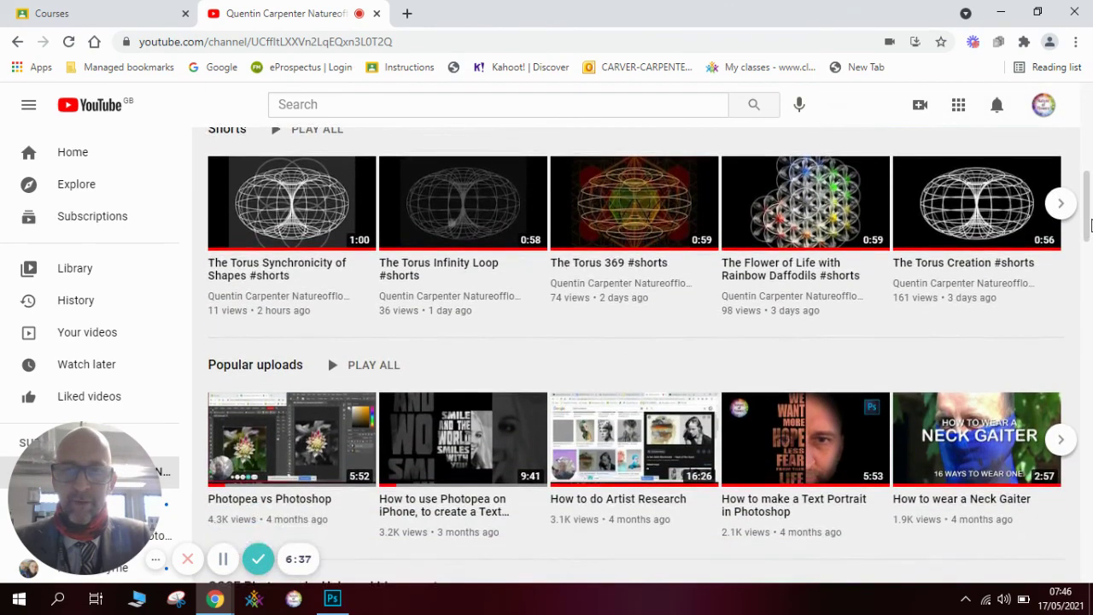
scroll(327, 507, up, 5)
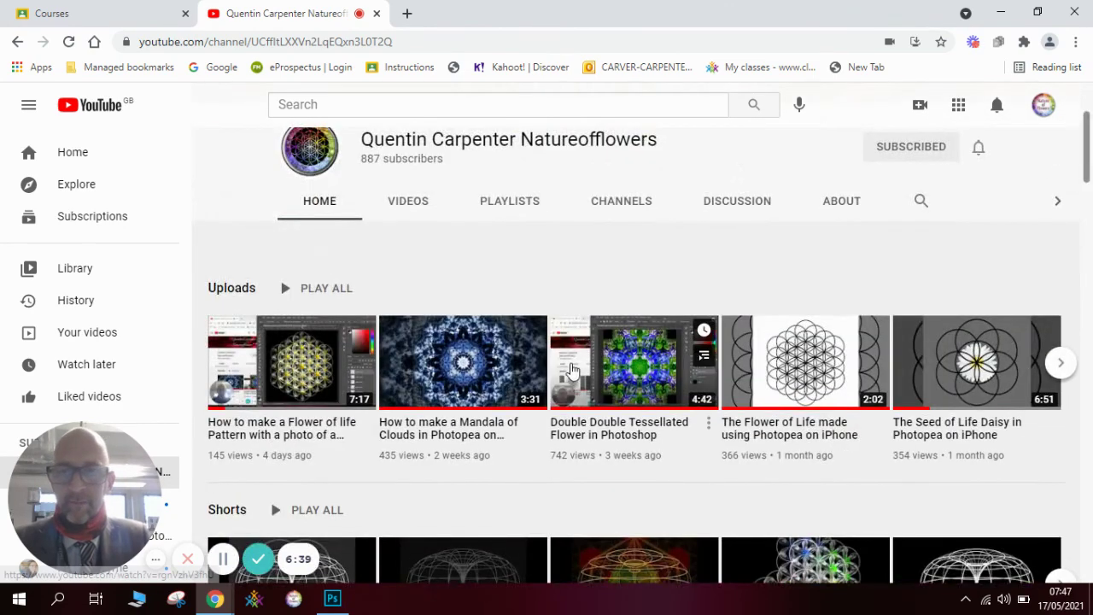